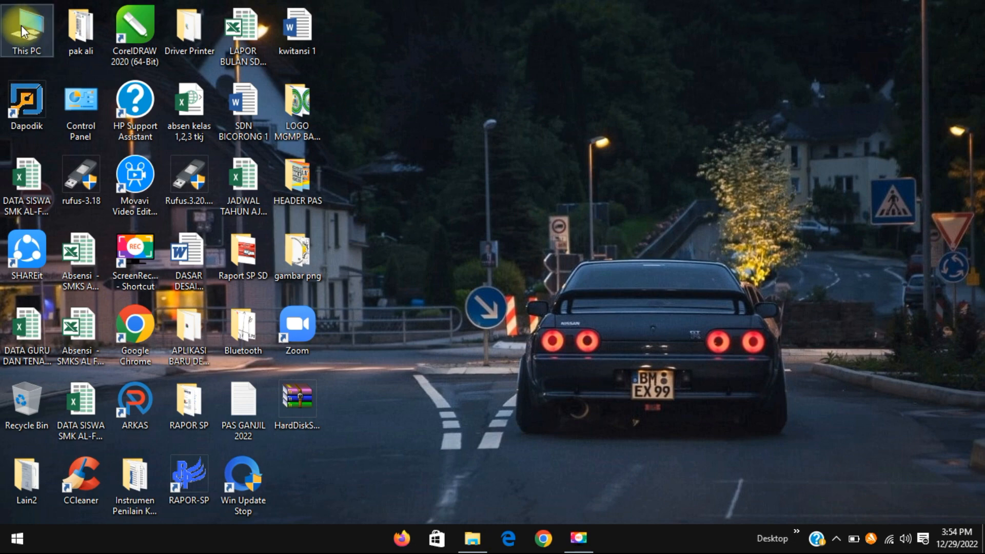
# Step: Open Device Manager from the computer's system properties and check the Other devices category for hardware lacking a driver
pyautogui.rightClick(29, 39)
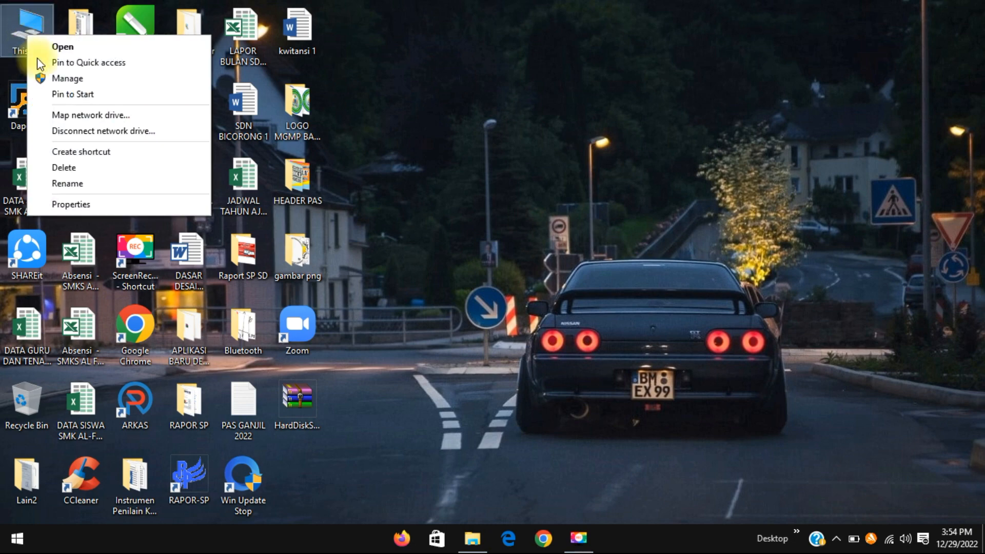
pyautogui.click(96, 202)
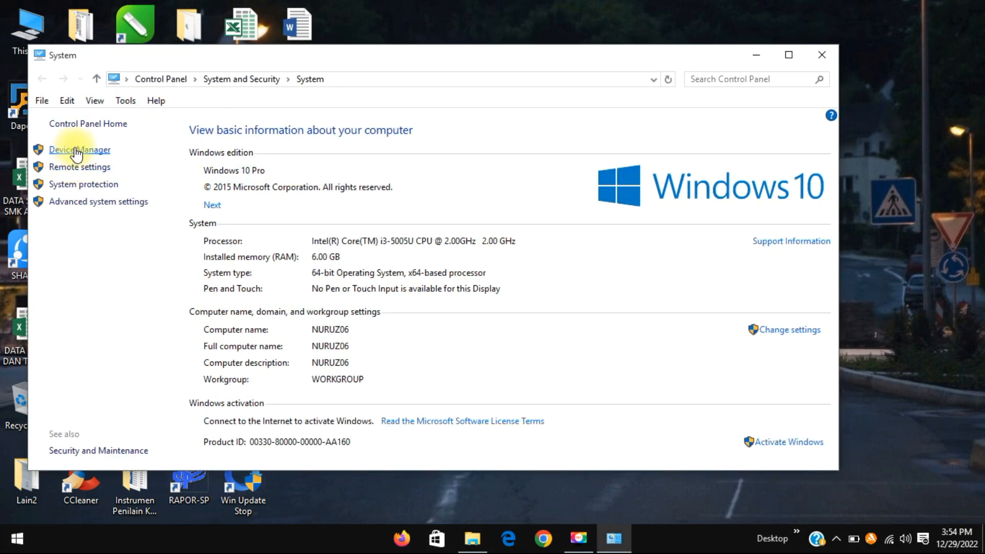
pyautogui.click(86, 153)
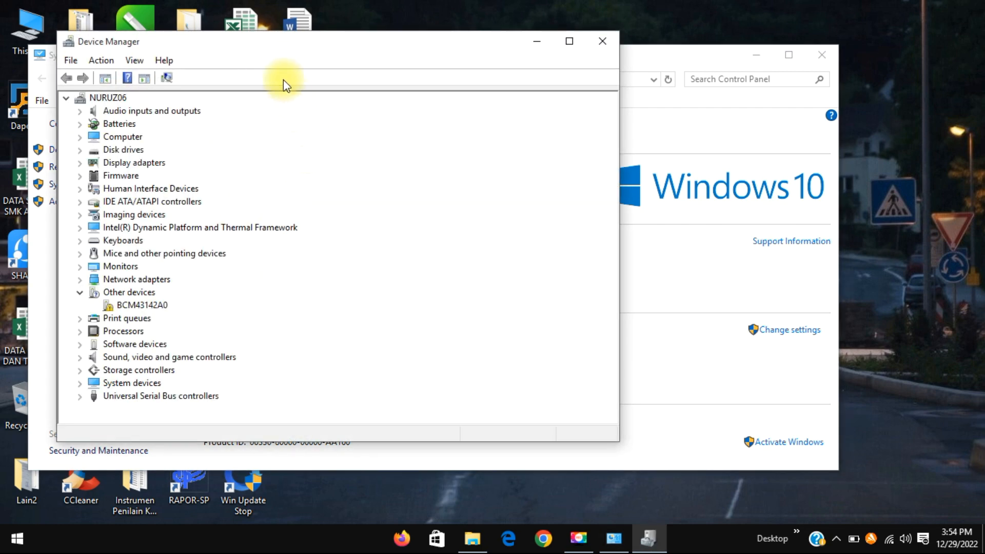
pyautogui.moveTo(346, 56); pyautogui.dragTo(491, 59)
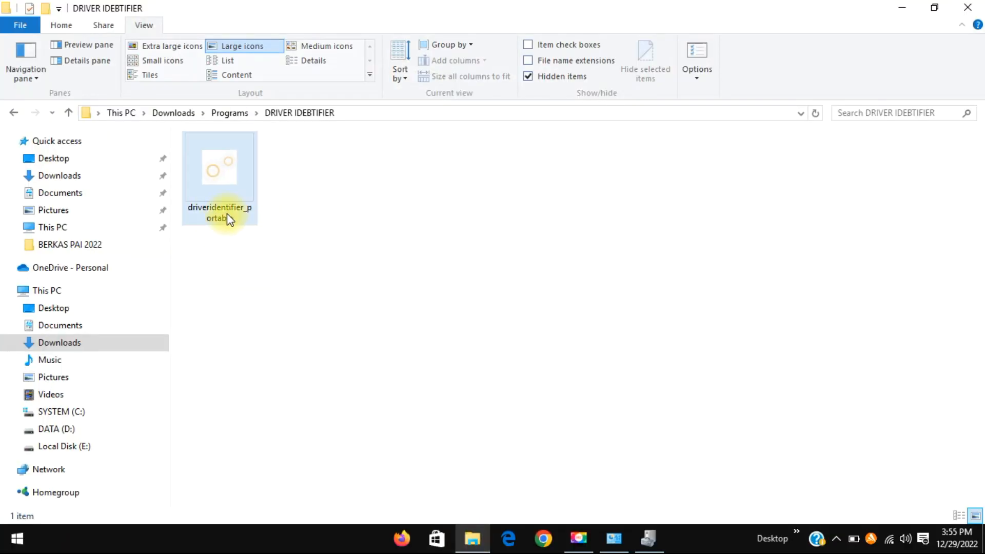
# Step: Launch driveridentifier_portable from the DRIVER IDEBTIFIER folder and scan the computer's drivers with the internet connection in use
pyautogui.click(231, 266)
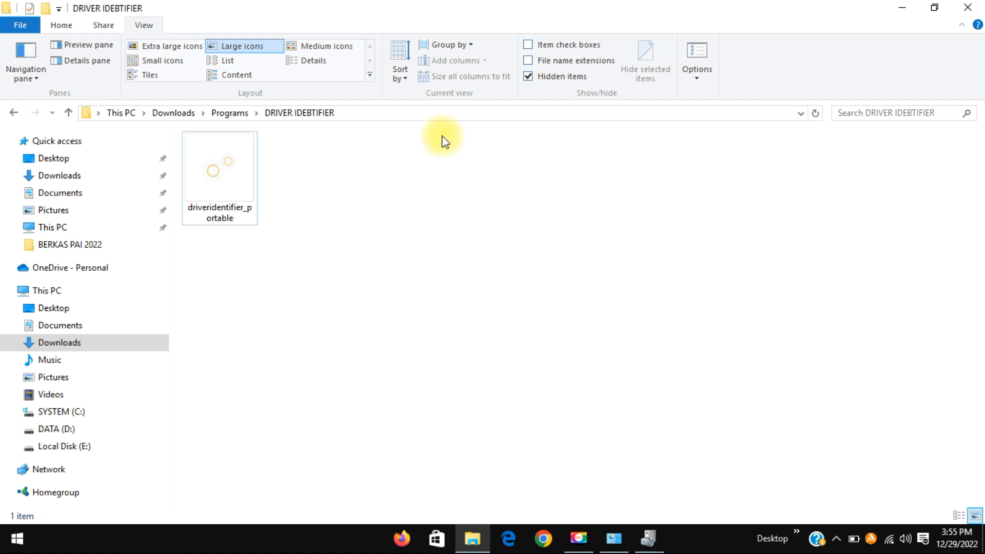
pyautogui.doubleClick(226, 189)
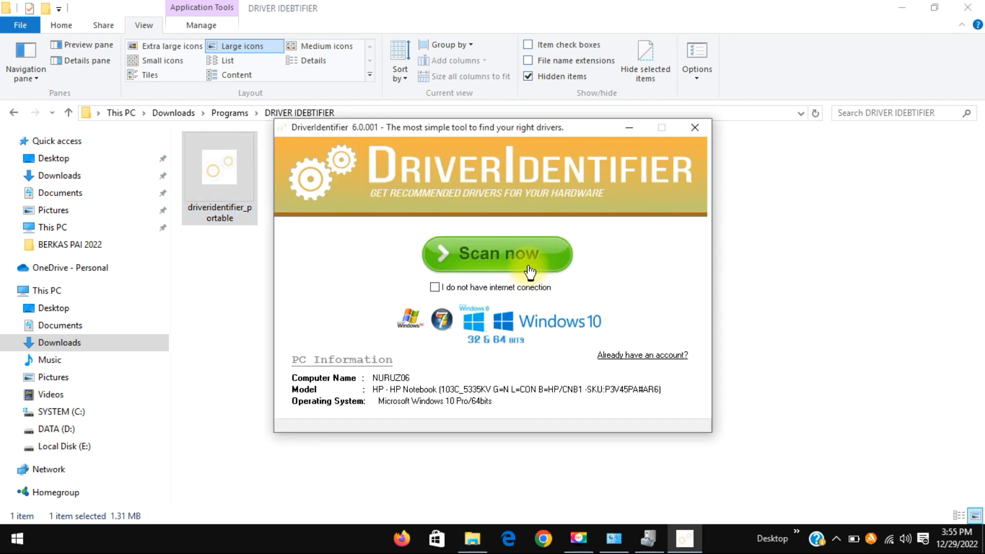
pyautogui.moveTo(397, 128); pyautogui.dragTo(429, 132)
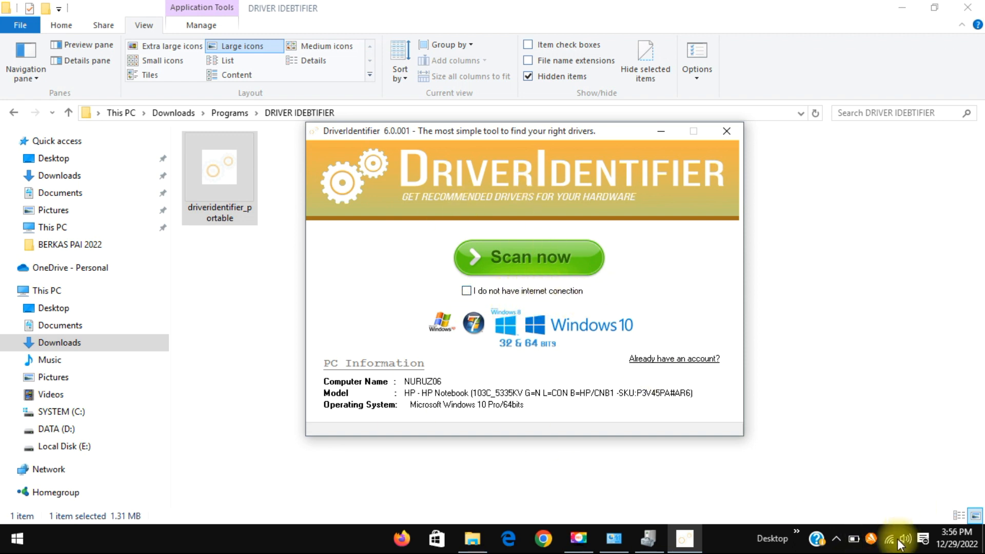
pyautogui.moveTo(892, 546)
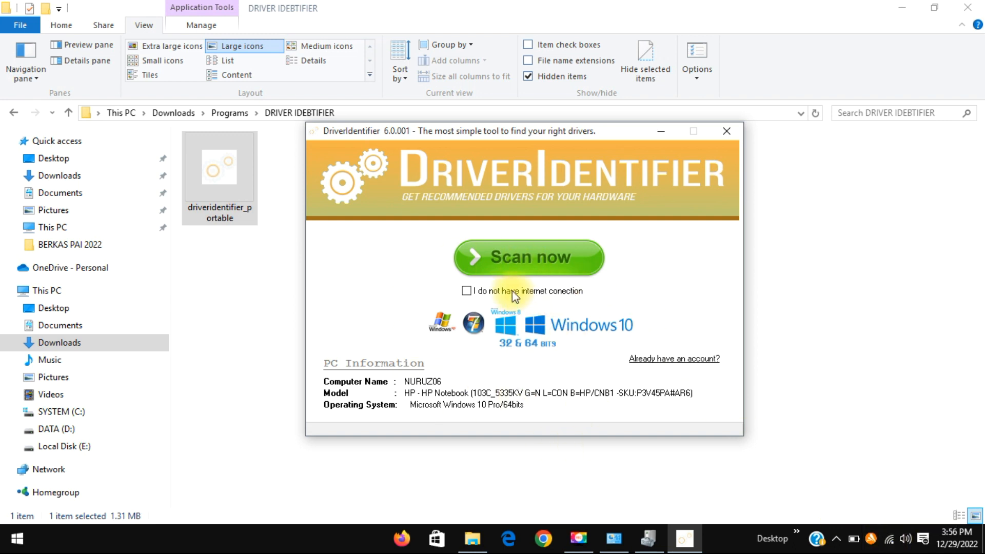
pyautogui.click(531, 271)
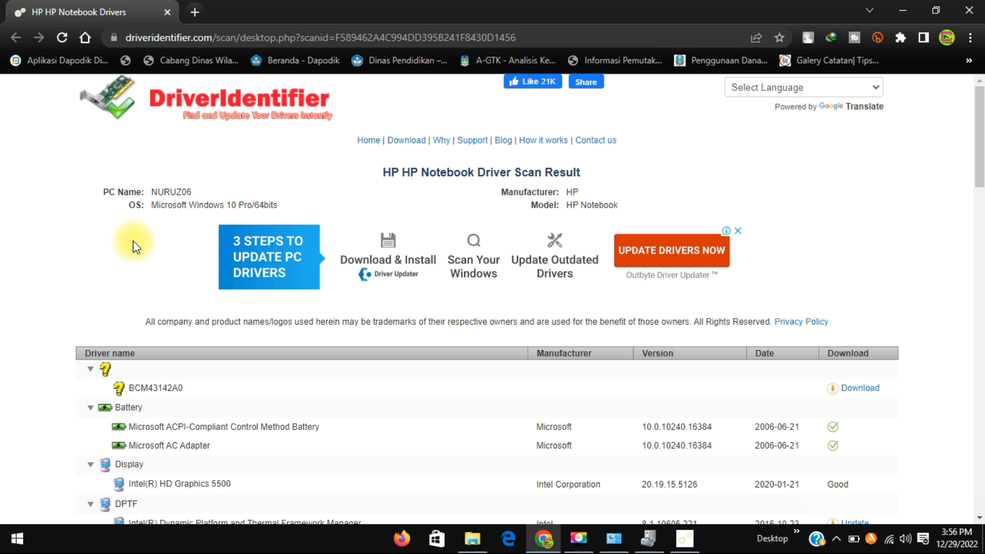
# Step: Compare the BCM43142A0 entry in the scan results with Device Manager, and review the download status of the other listed drivers
pyautogui.scroll(-3, 134, 247)
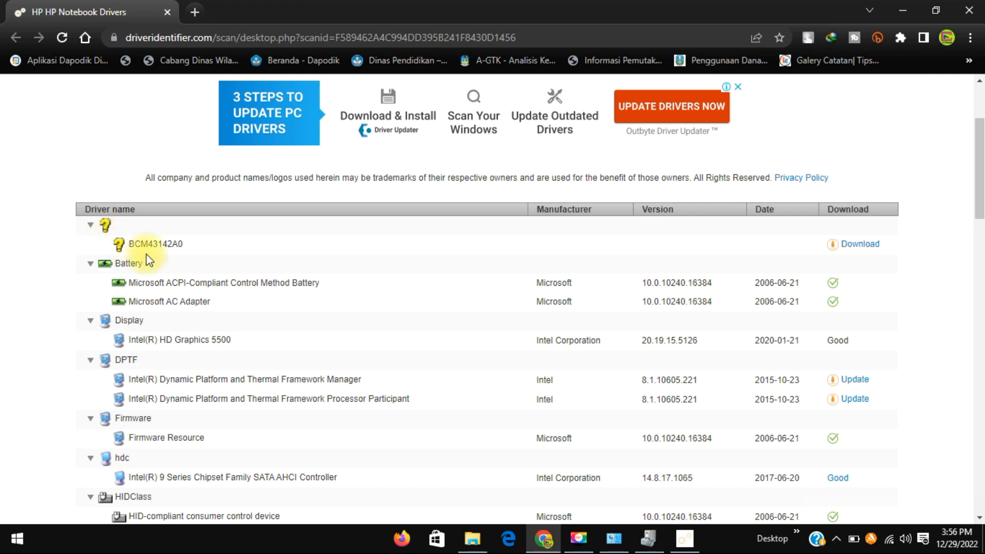
pyautogui.click(649, 543)
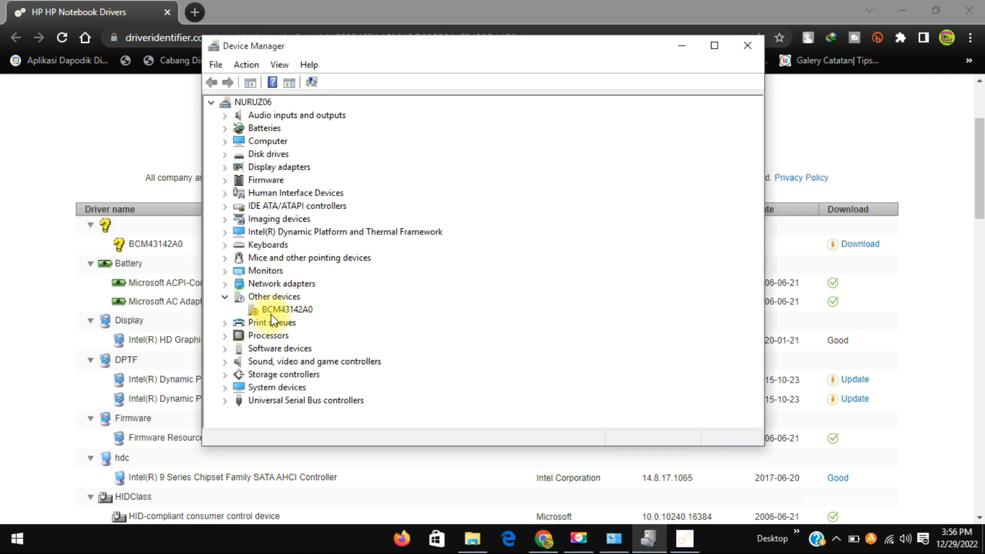
pyautogui.click(533, 20)
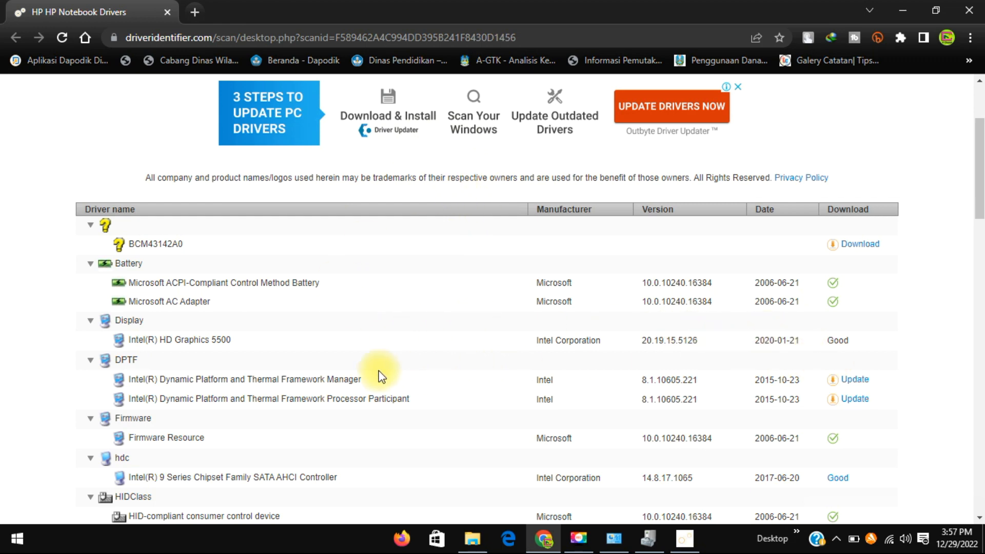
pyautogui.scroll(-2, 856, 405)
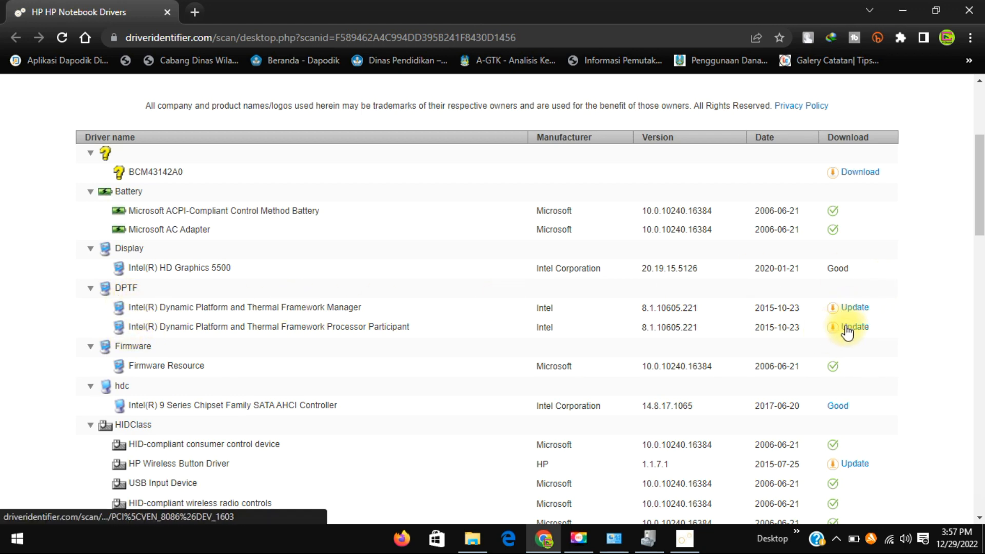
pyautogui.scroll(-4, 845, 336)
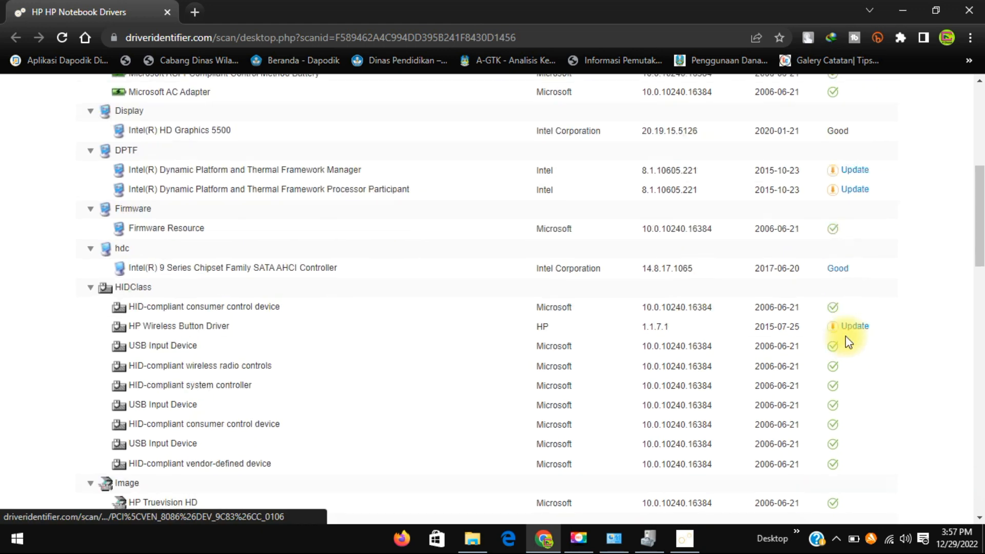
pyautogui.scroll(-5, 847, 341)
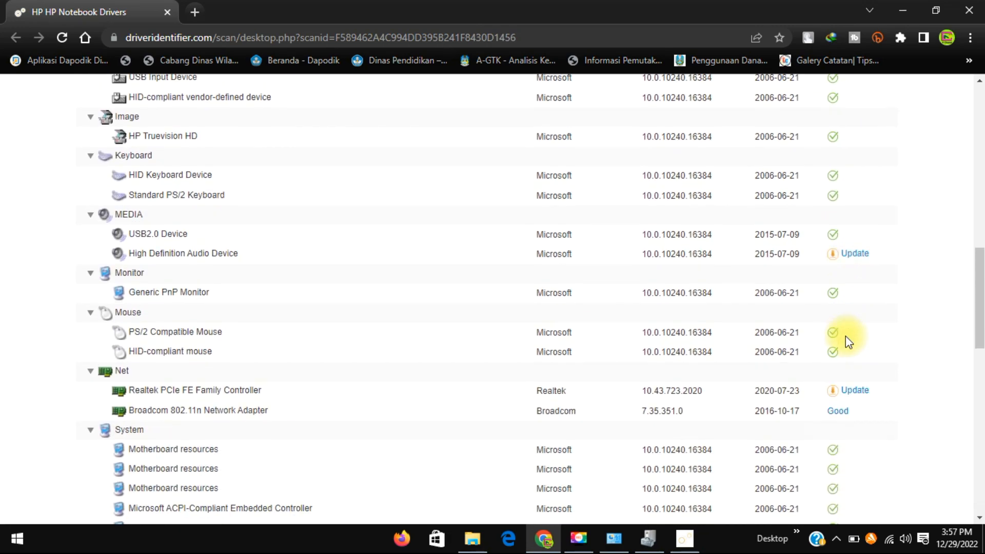
pyautogui.scroll(-12, 845, 336)
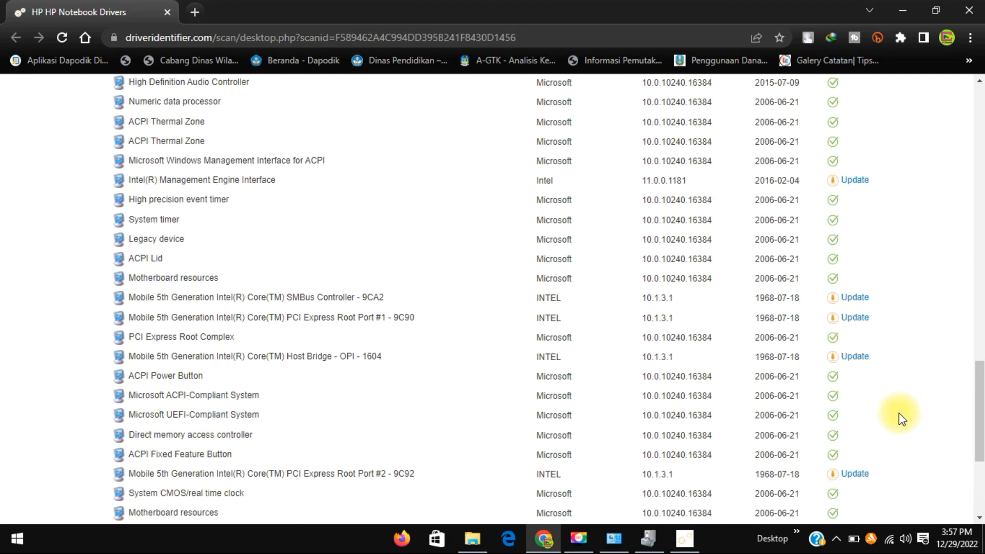
pyautogui.scroll(20, 891, 410)
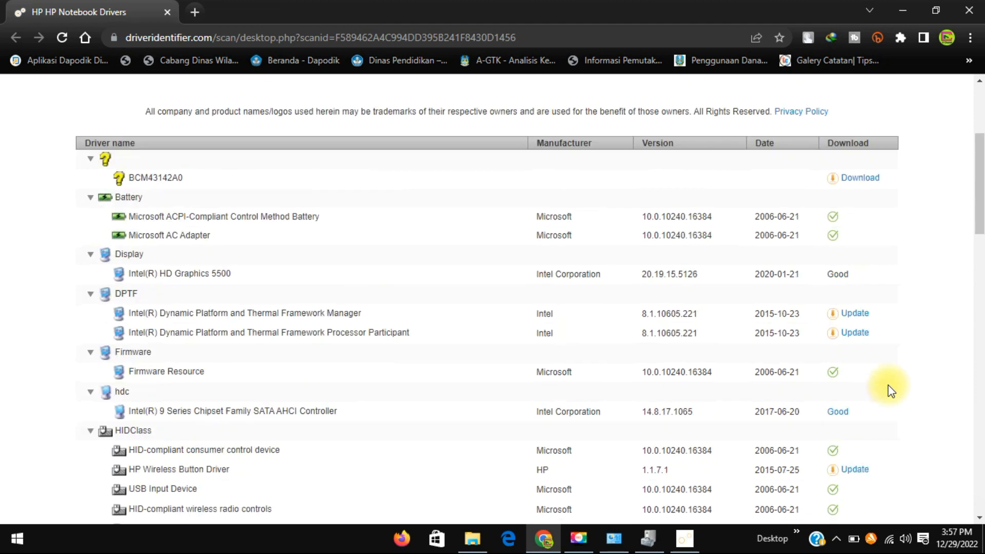
pyautogui.scroll(-1, 597, 343)
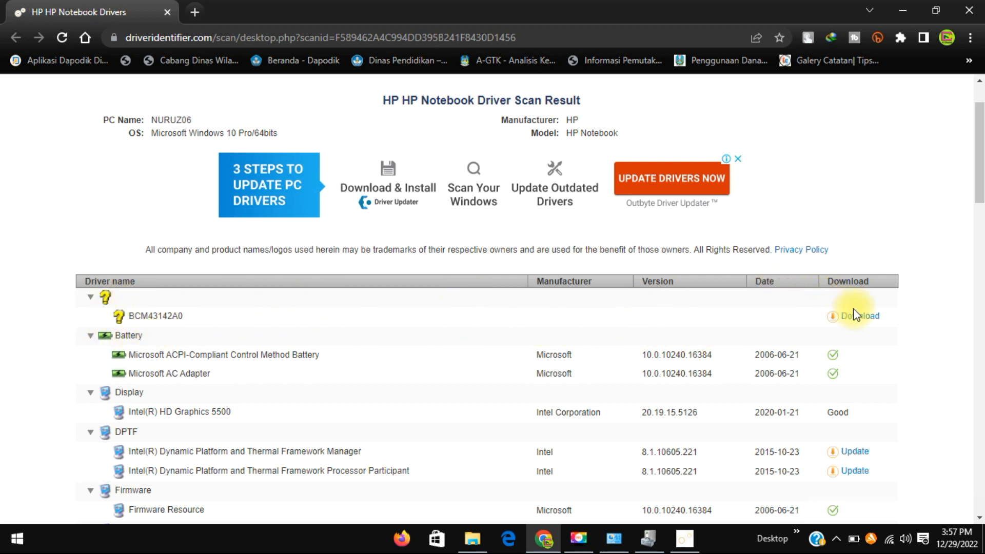
# Step: Open the download page for the BCM43142A0 driver, dismiss the advertisement, and go to the list of matching driver files
pyautogui.click(842, 324)
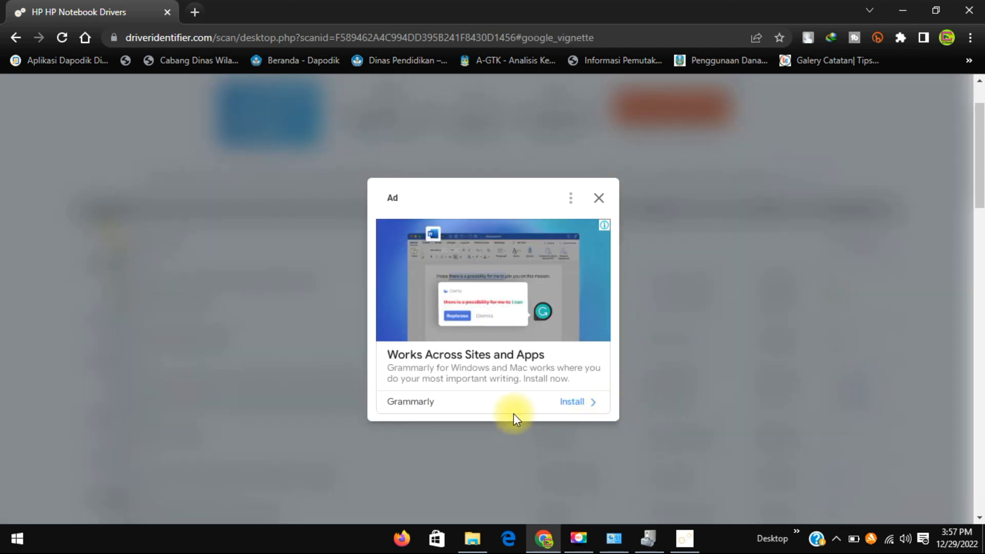
pyautogui.click(598, 198)
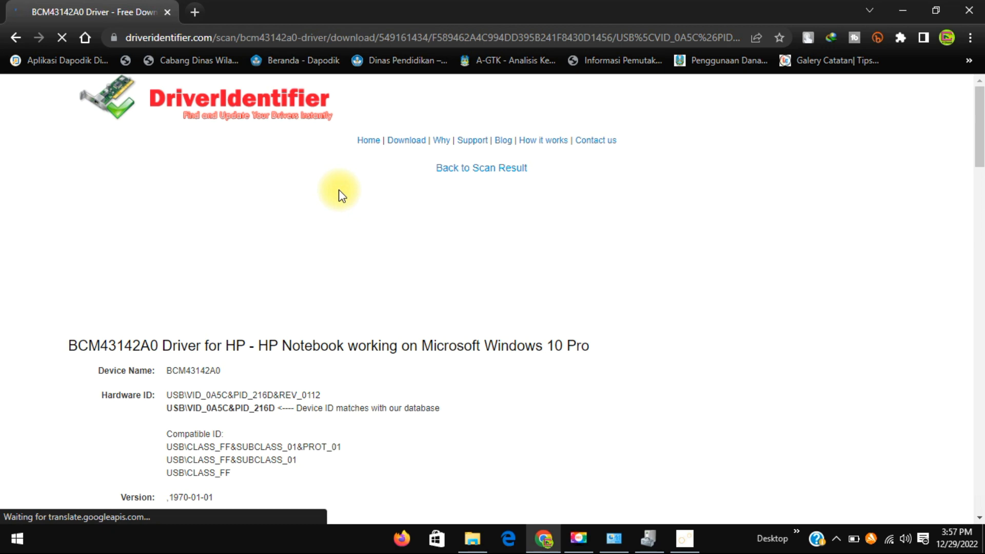
pyautogui.scroll(-5, 338, 189)
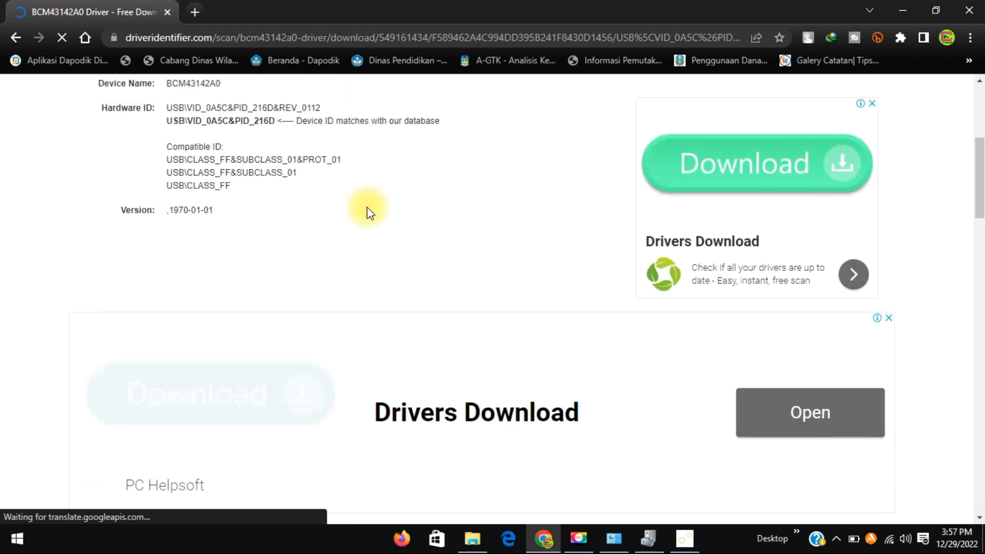
pyautogui.scroll(-4, 367, 207)
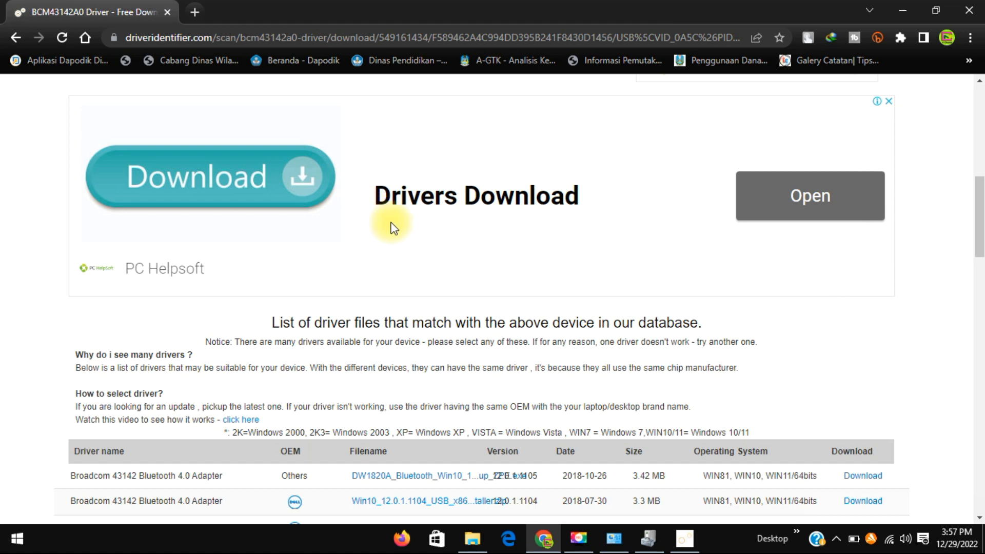
# Step: Examine the OEM, version, date, size and operating system of the driver files listed for the Broadcom 43142 Bluetooth 4.0 Adapter
pyautogui.scroll(-3, 390, 223)
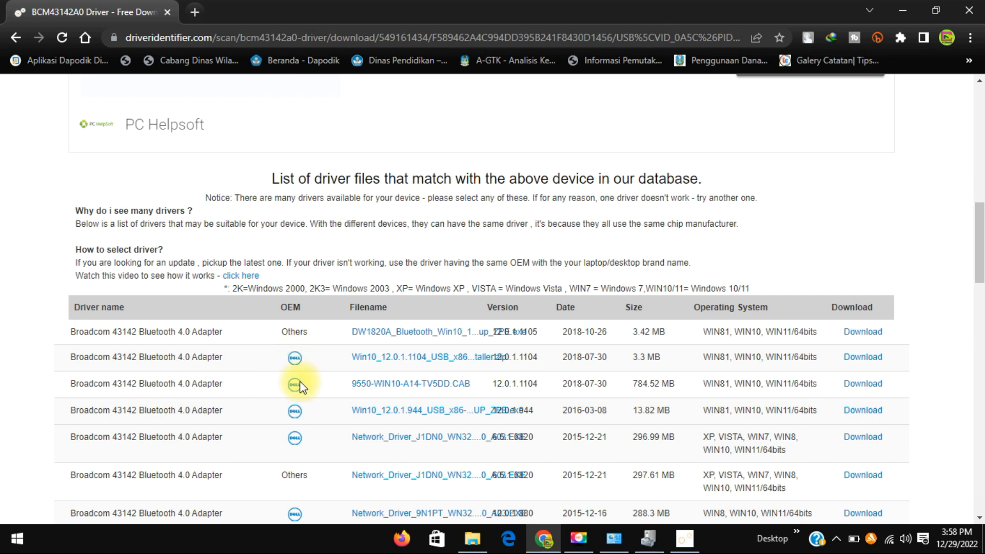
pyautogui.scroll(-1, 319, 366)
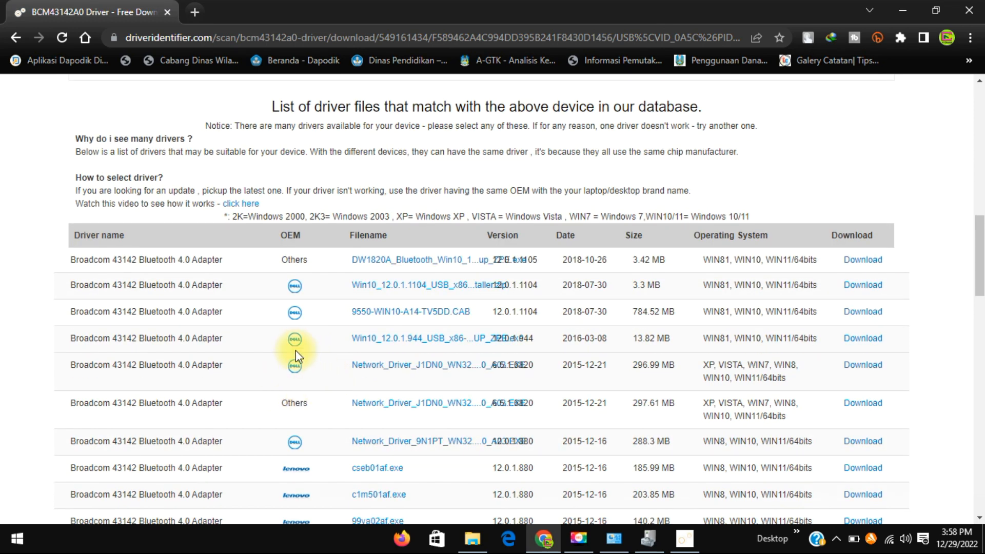
pyautogui.scroll(-1, 296, 350)
pyautogui.scroll(-2, 295, 349)
pyautogui.scroll(-7, 296, 352)
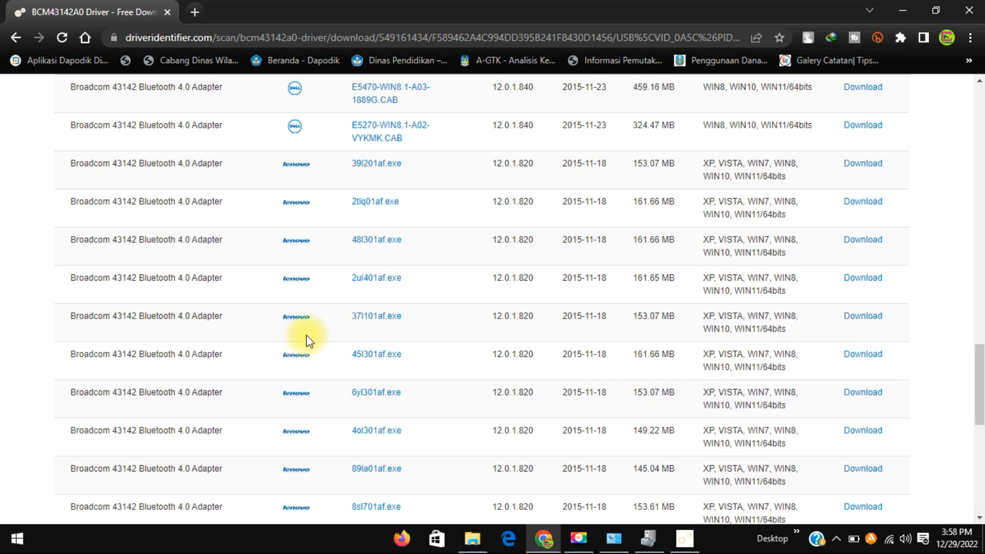
pyautogui.scroll(-4, 306, 339)
pyautogui.scroll(-3, 304, 353)
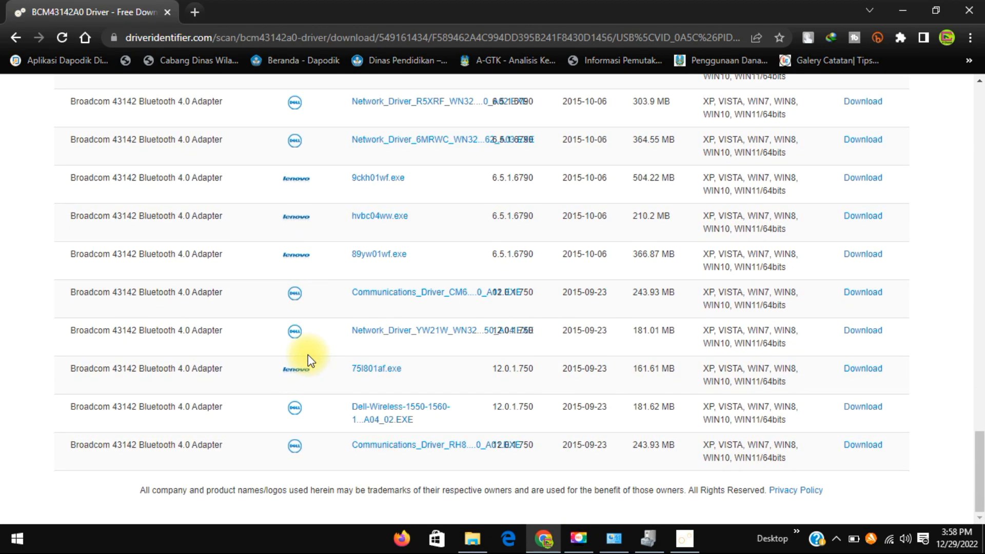
pyautogui.scroll(12, 378, 410)
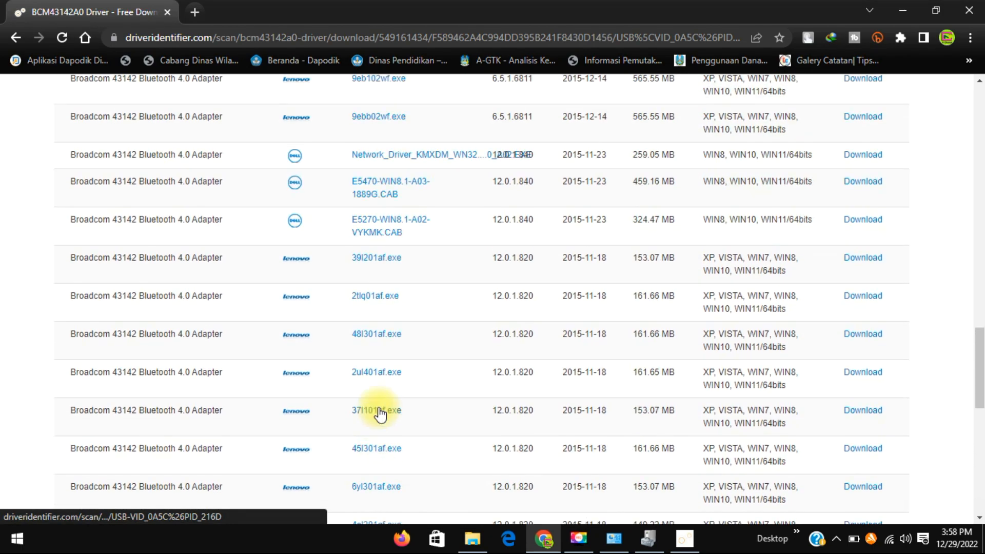
pyautogui.scroll(8, 378, 411)
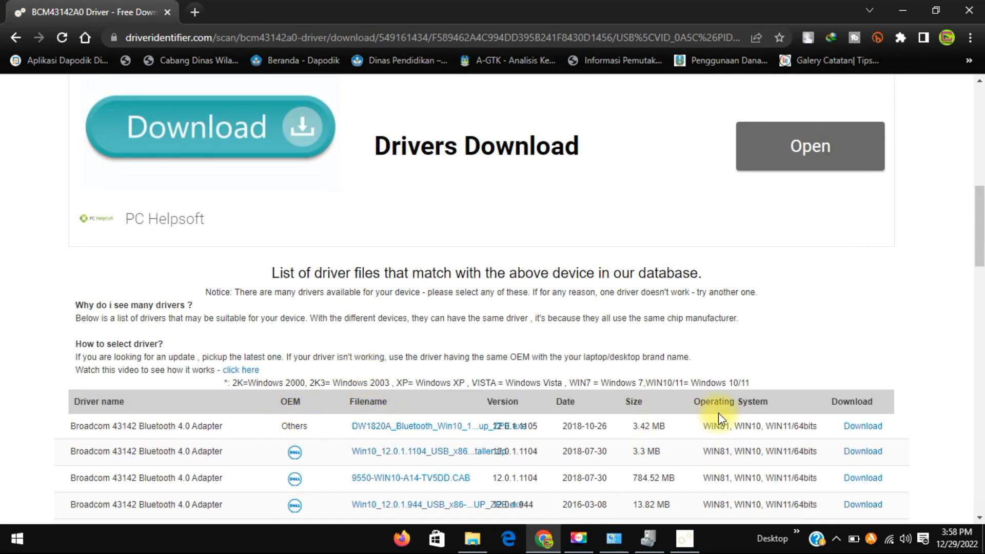
# Step: Download the 2018-10-26 Broadcom 43142 Bluetooth driver, DW1820A_Bluetooth_Win10 version 12.0.1.1105, from the manufacturer server into the Programs category
pyautogui.click(852, 427)
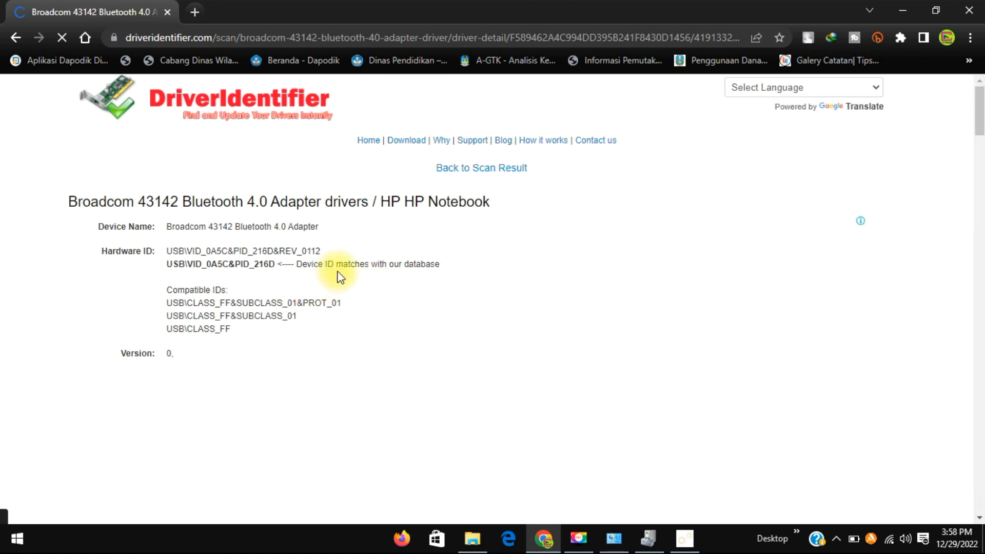
pyautogui.scroll(-5, 338, 277)
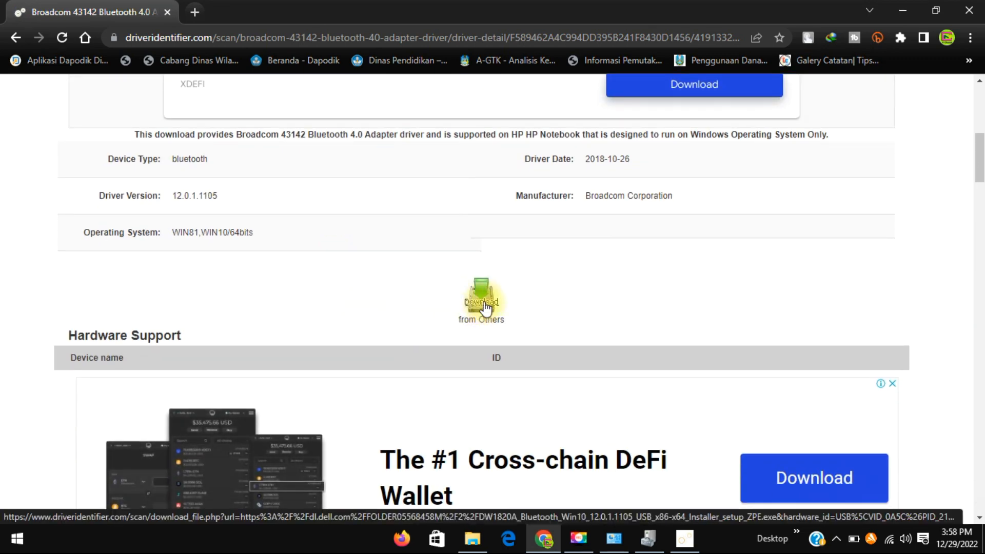
pyautogui.click(482, 300)
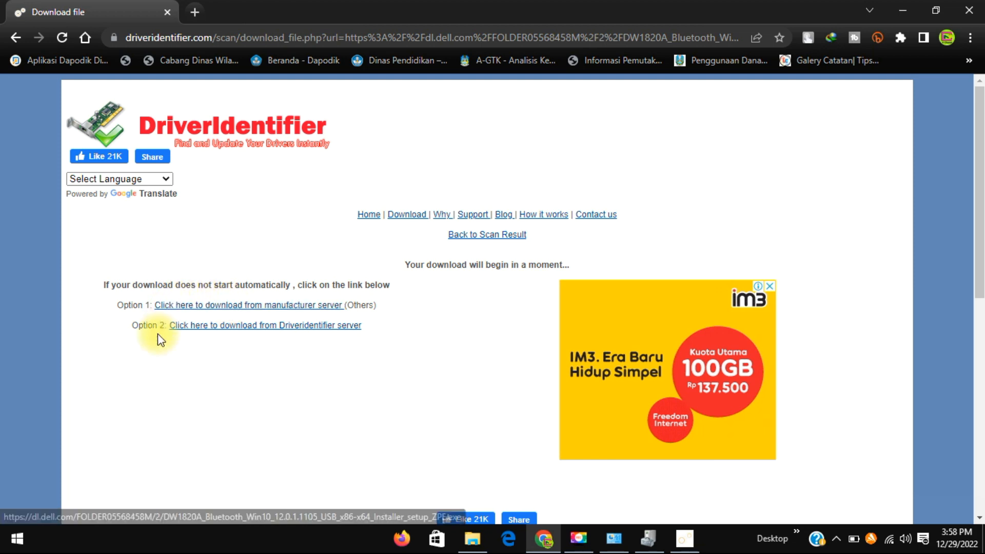
pyautogui.click(233, 307)
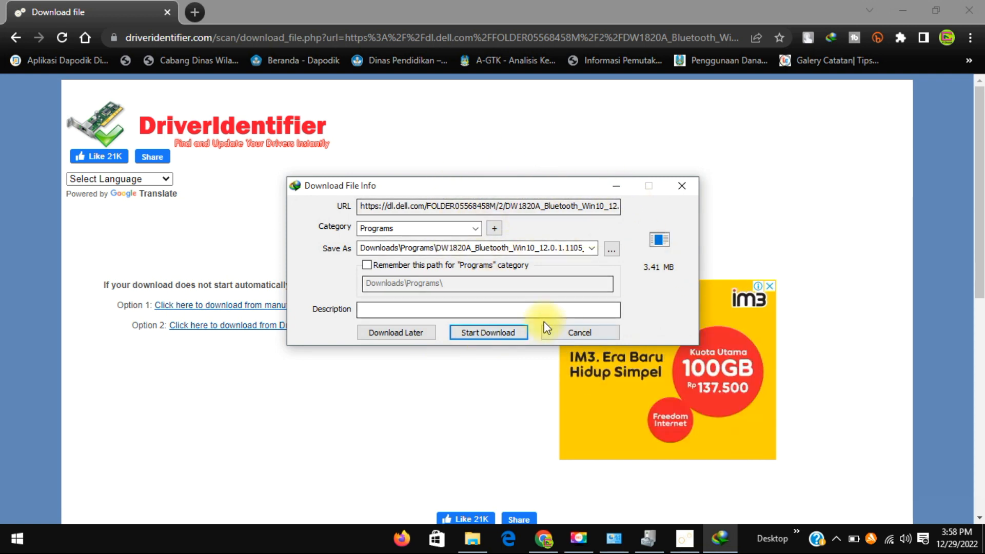
pyautogui.click(499, 331)
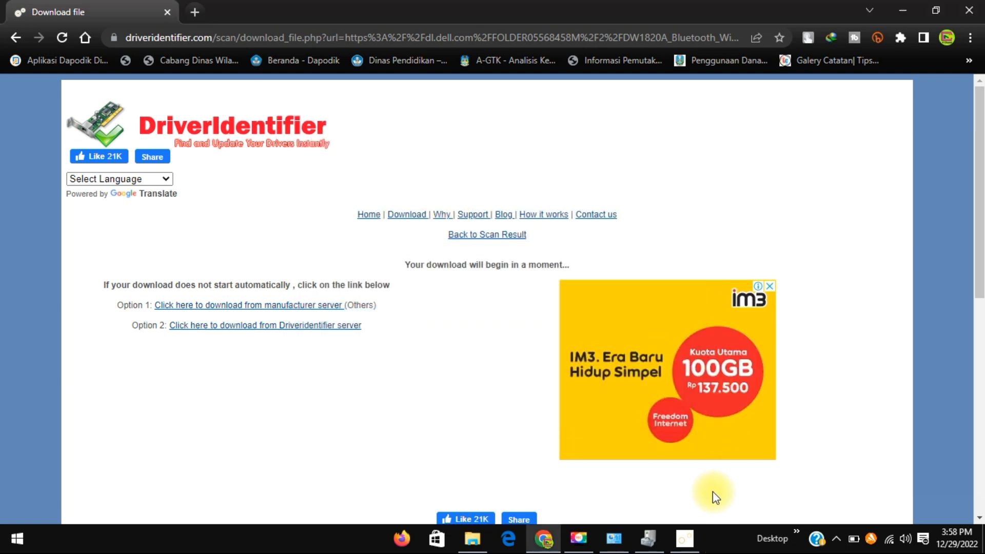
# Step: Bring up Internet Download Manager's list of downloaded files and place its window over the browser page
pyautogui.click(837, 538)
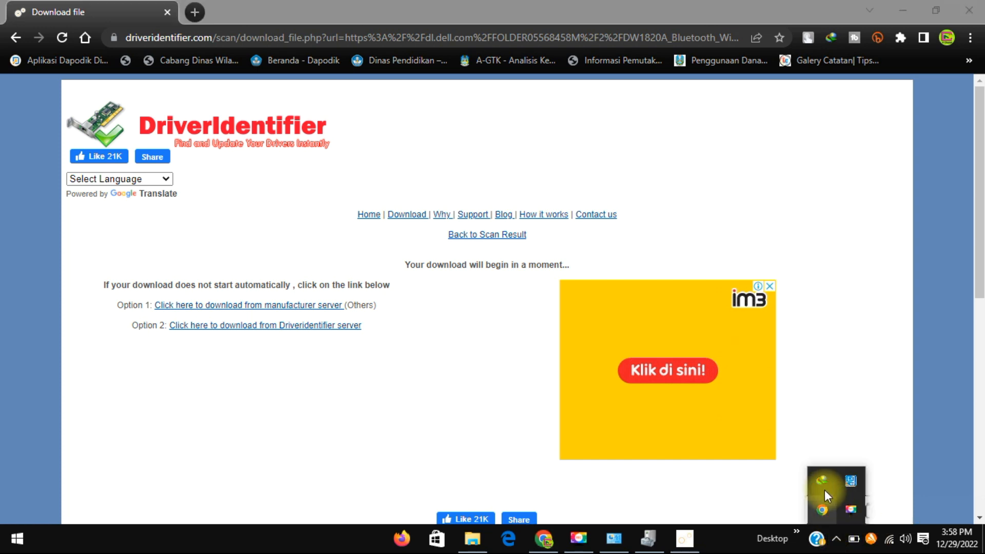
pyautogui.click(822, 481)
pyautogui.moveTo(333, 117); pyautogui.dragTo(473, 92)
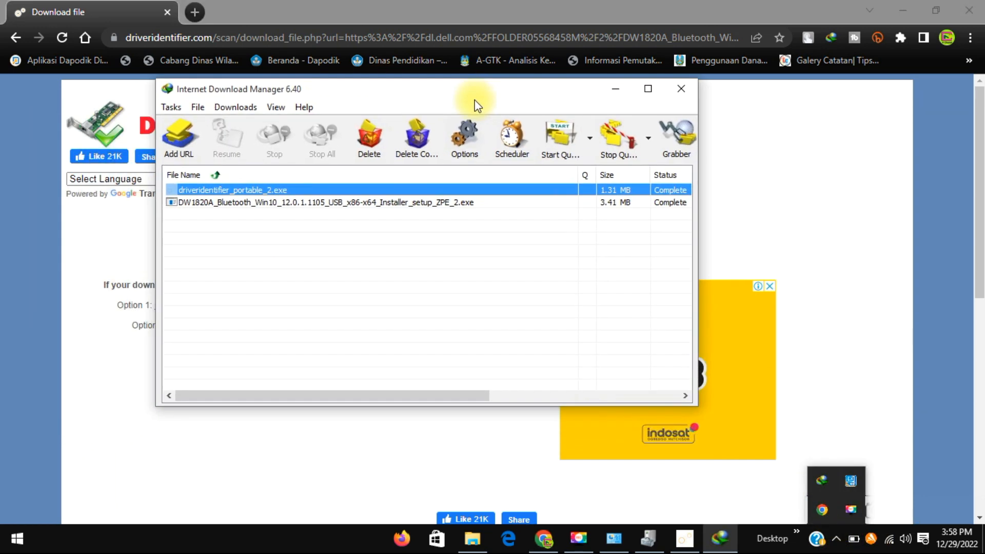
# Step: Open the folder containing the downloaded DW1820A_Bluetooth_Win10 installer and run that installer as administrator
pyautogui.rightClick(256, 204)
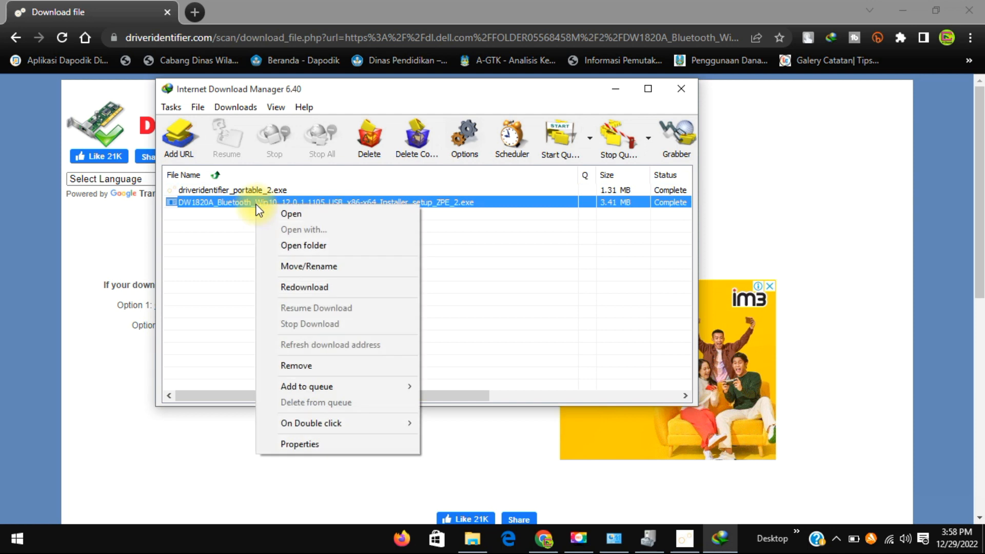
pyautogui.click(309, 244)
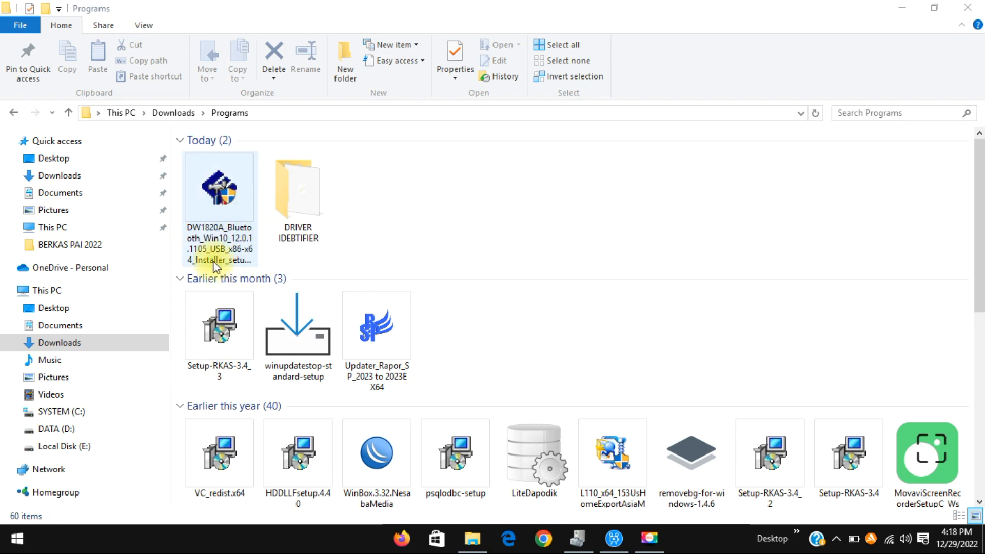
pyautogui.rightClick(212, 181)
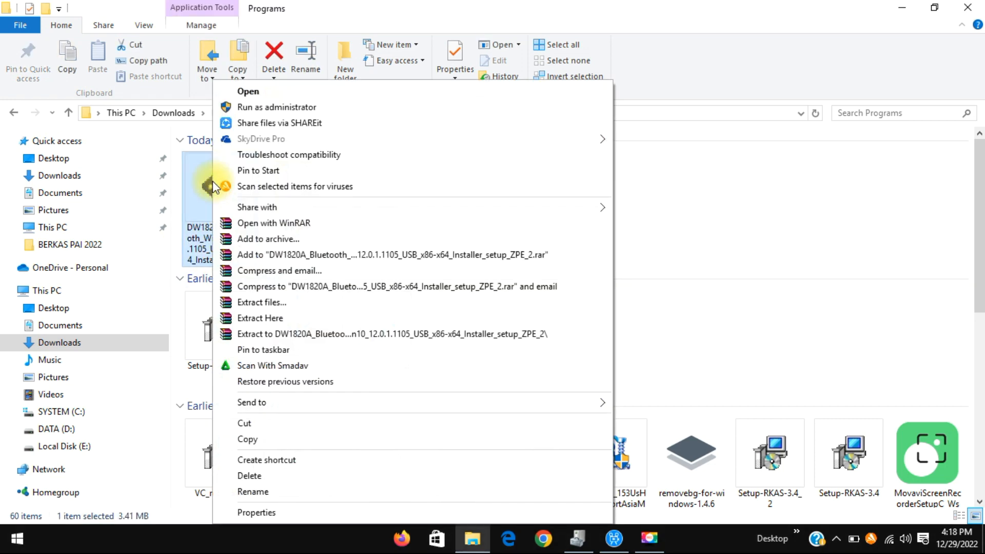
pyautogui.click(248, 107)
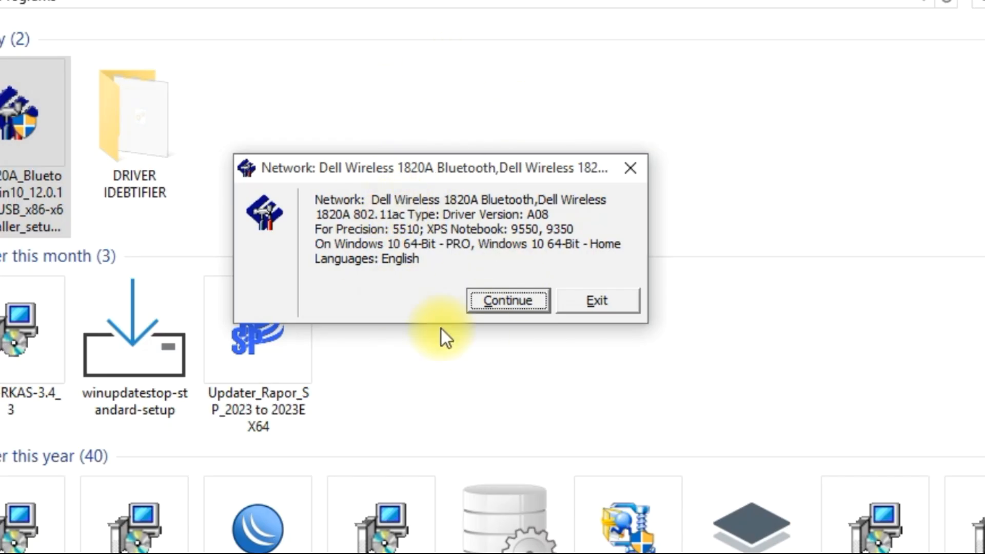
# Step: Continue through the Dell Wireless 1820A Bluetooth installer and unzip its files to C:\Dell\Drivers\99V46\
pyautogui.click(487, 302)
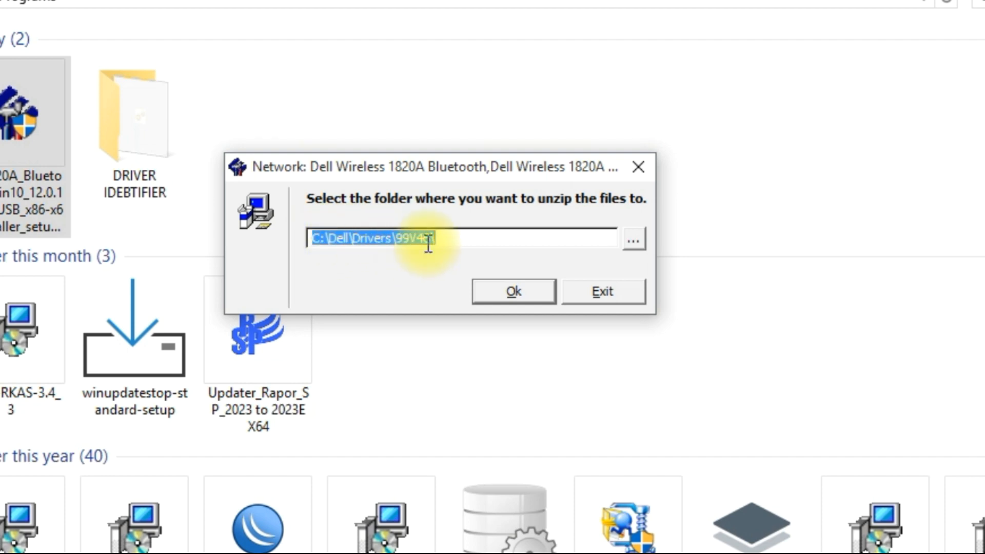
pyautogui.click(513, 287)
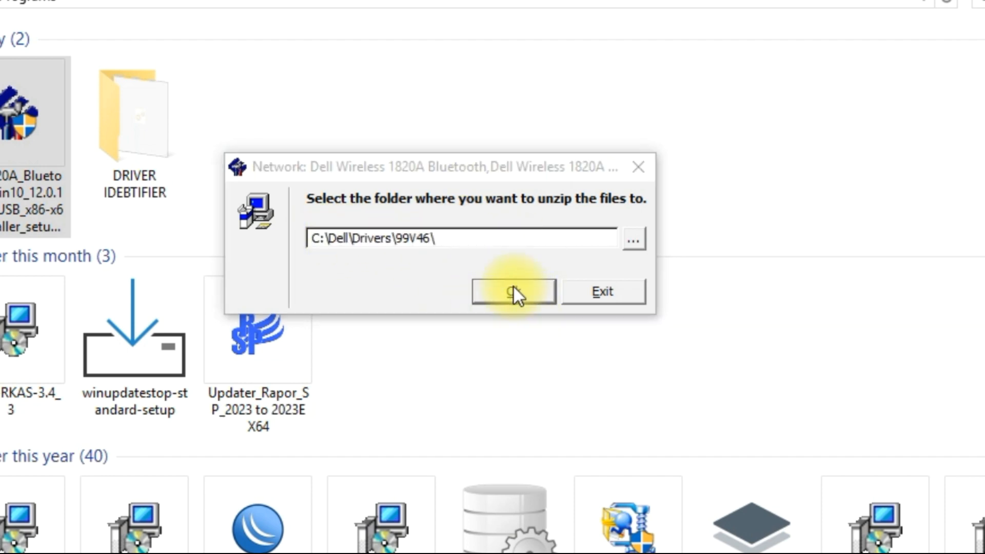
pyautogui.click(477, 291)
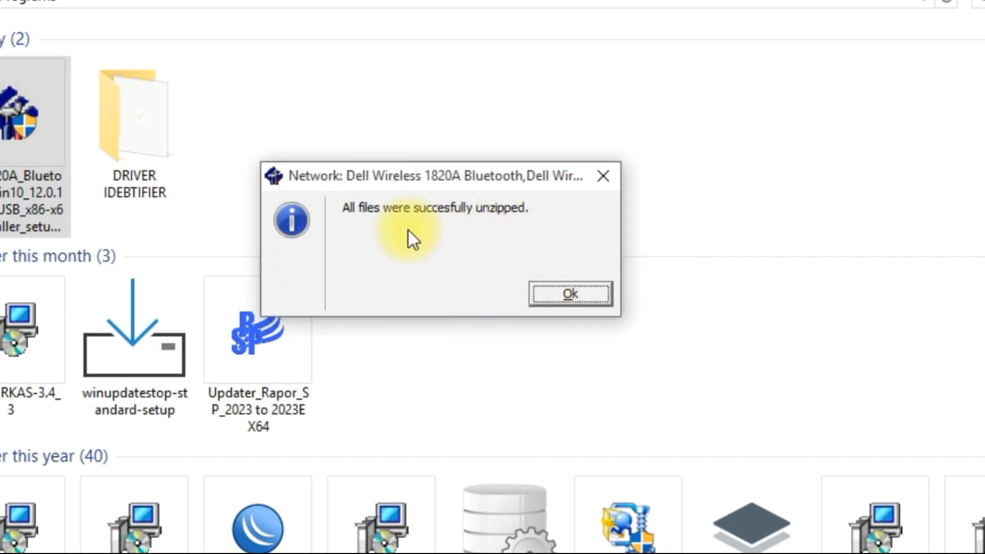
pyautogui.click(556, 292)
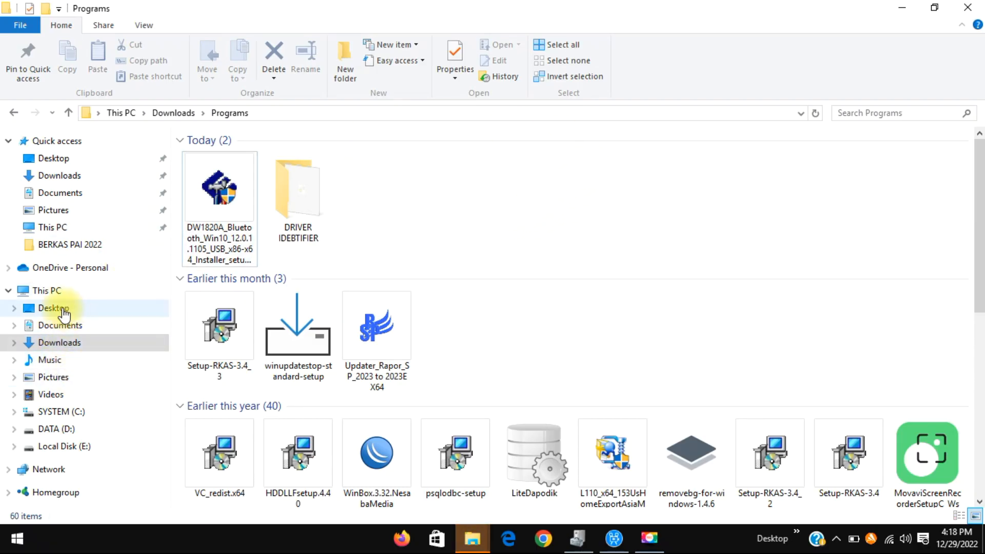
# Step: Go to the unzipped driver files in the C:\Dell\Drivers\99V46 folder
pyautogui.click(70, 411)
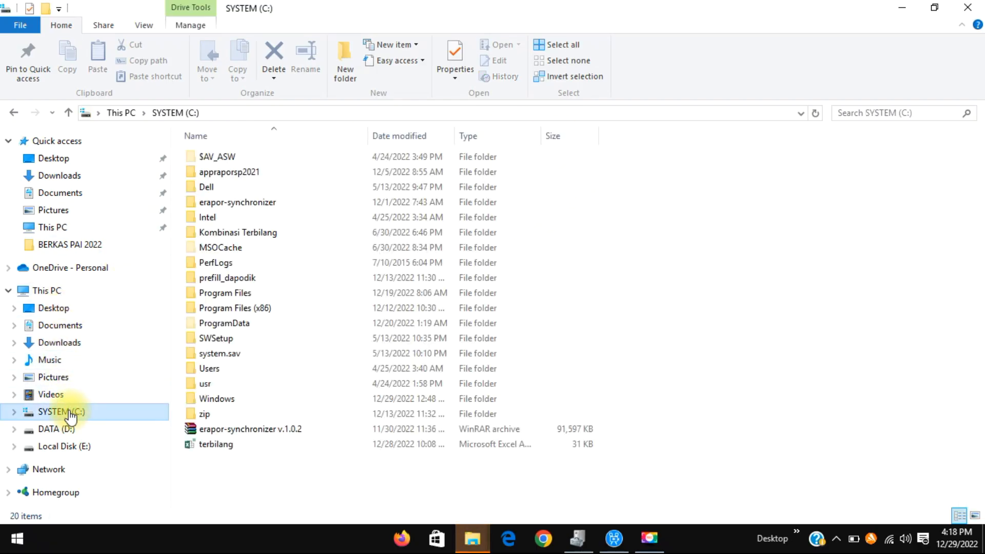
pyautogui.doubleClick(210, 187)
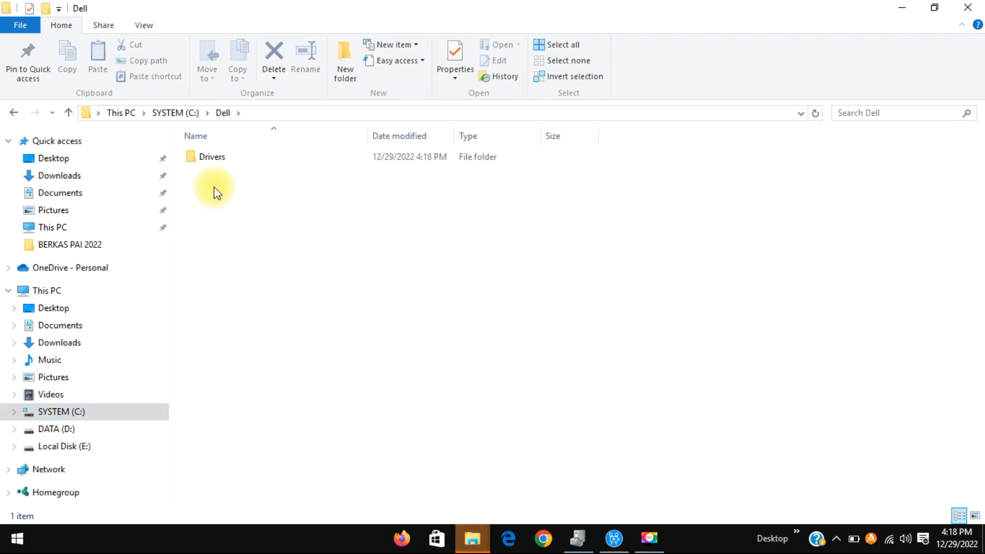
pyautogui.doubleClick(214, 160)
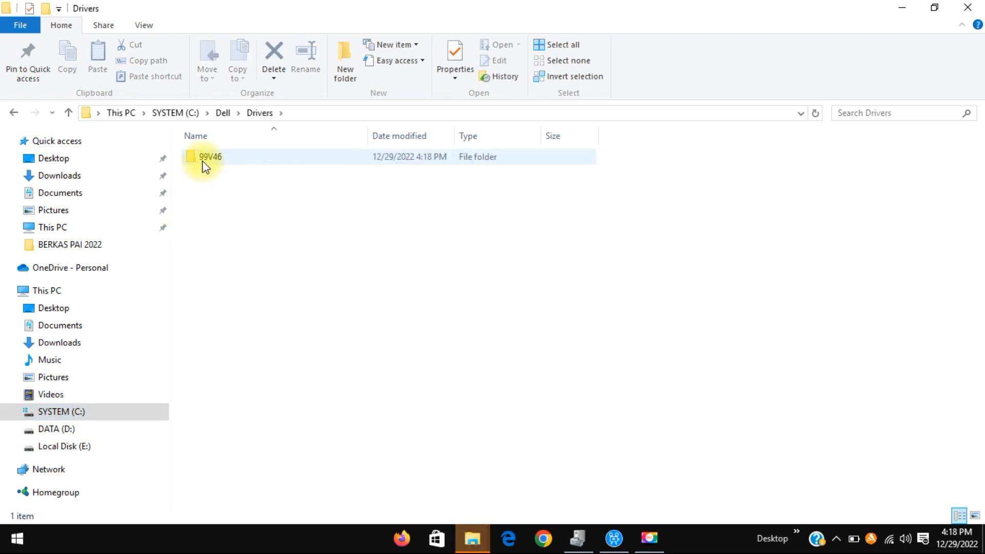
pyautogui.doubleClick(204, 160)
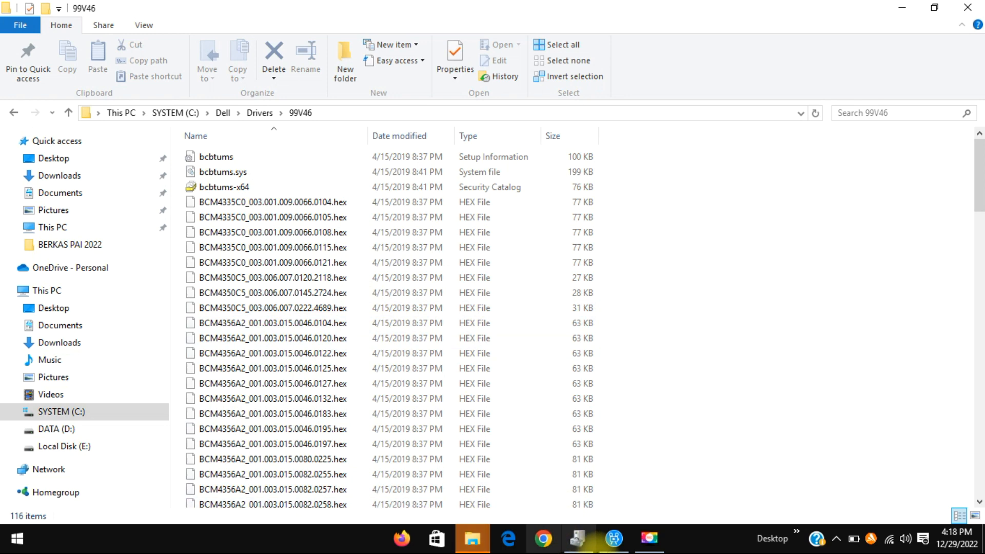
# Step: Switch to Device Manager and start a driver software update for BCM43142A0 under Other devices
pyautogui.click(578, 538)
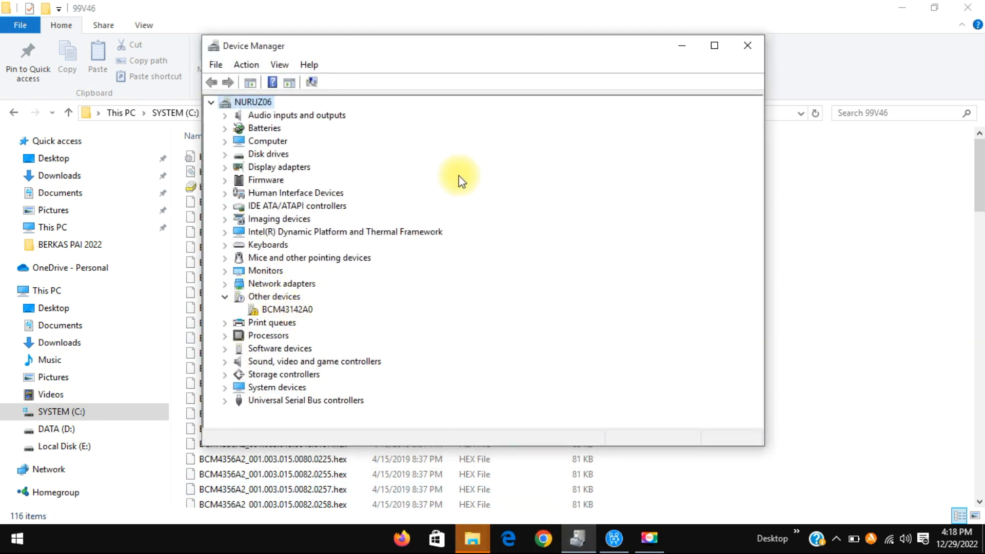
pyautogui.moveTo(481, 45); pyautogui.dragTo(568, 28)
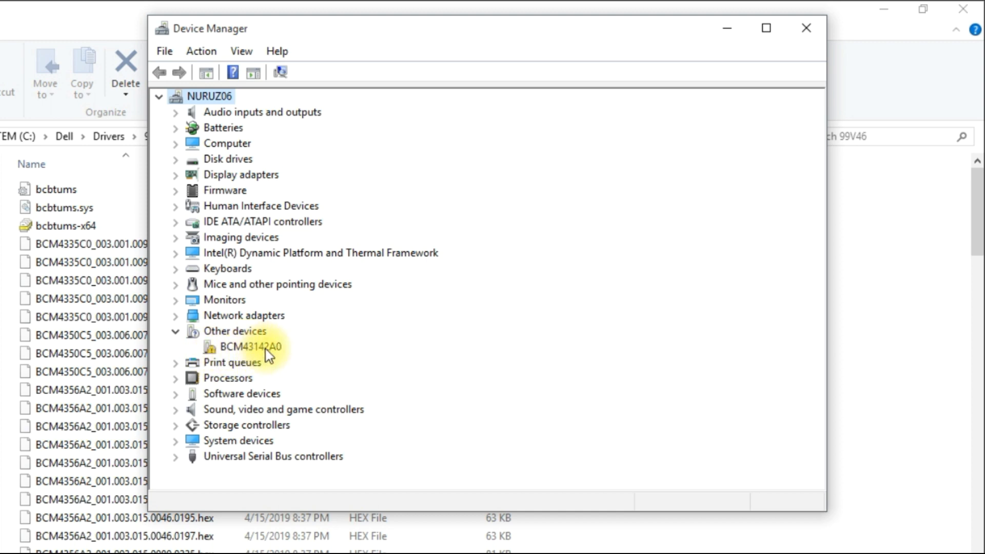
pyautogui.rightClick(246, 350)
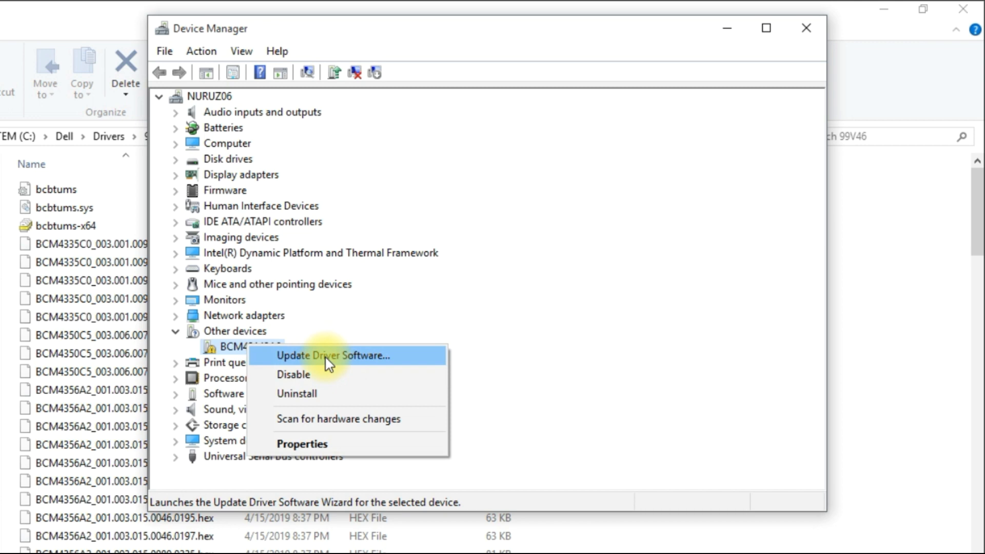
pyautogui.click(326, 358)
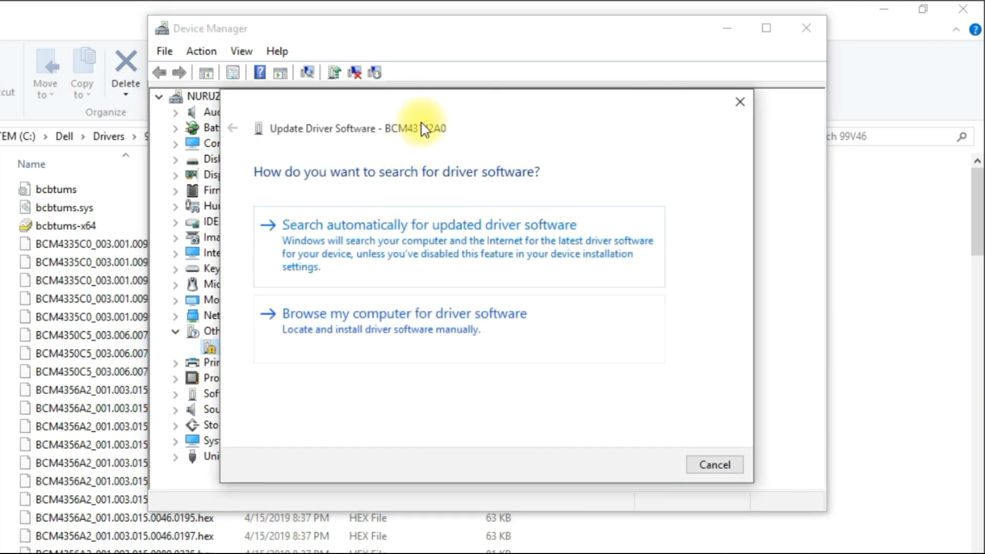
pyautogui.moveTo(423, 103)
pyautogui.mouseDown()
pyautogui.moveTo(416, 86)
pyautogui.moveTo(427, 100)
pyautogui.mouseUp()
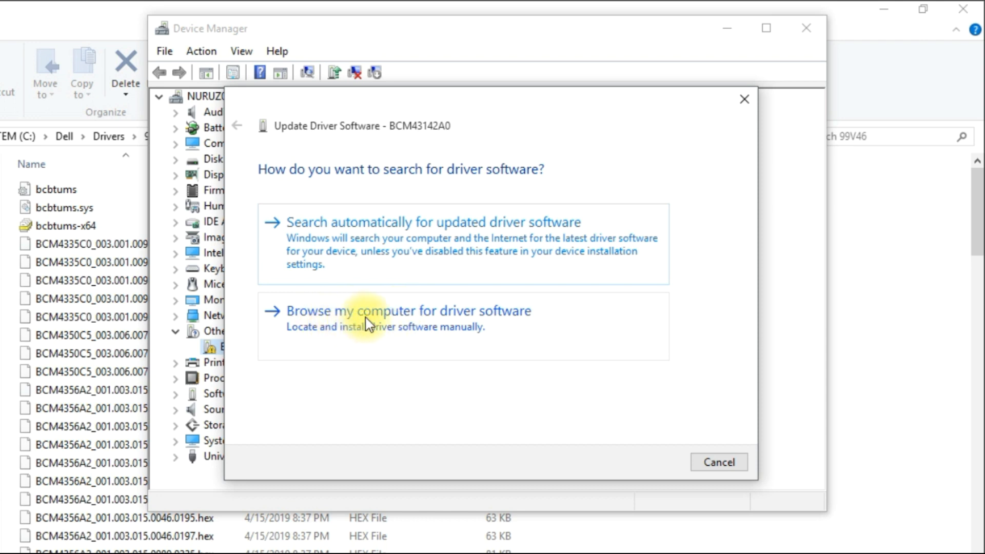
# Step: Install the BCM43142A0 driver manually from the C:\Dell\Drivers\99V46 folder, including subfolders, and close the update wizard
pyautogui.click(435, 319)
pyautogui.click(632, 236)
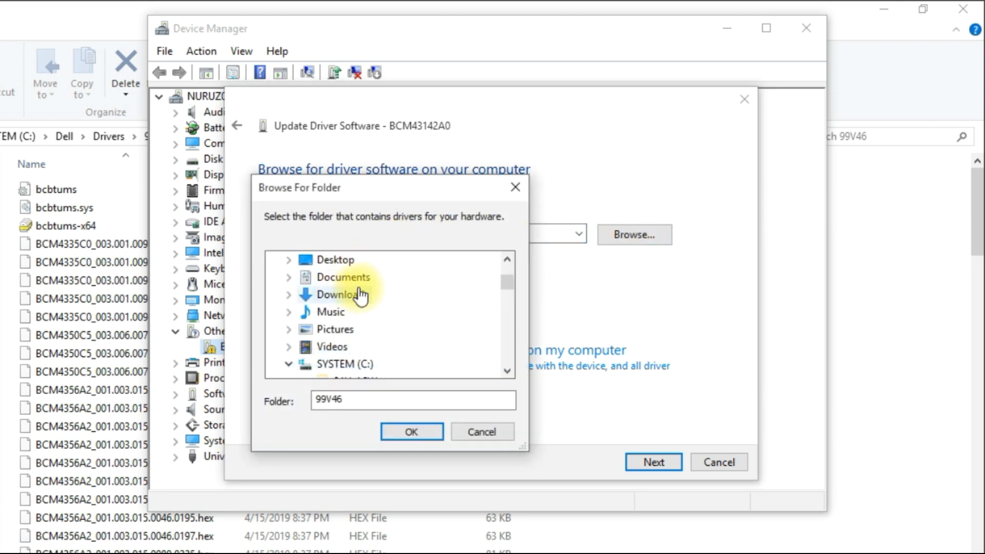
pyautogui.click(346, 365)
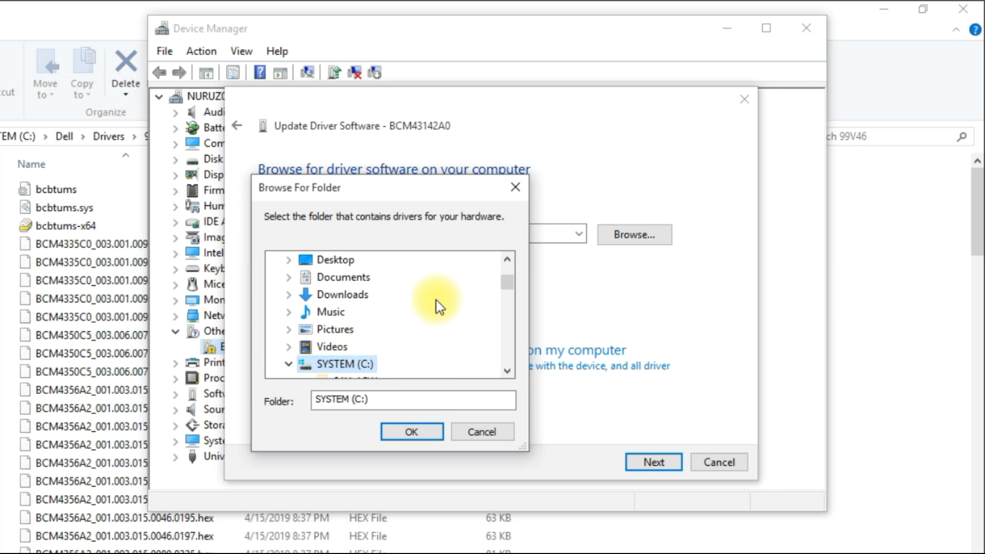
pyautogui.click(356, 365)
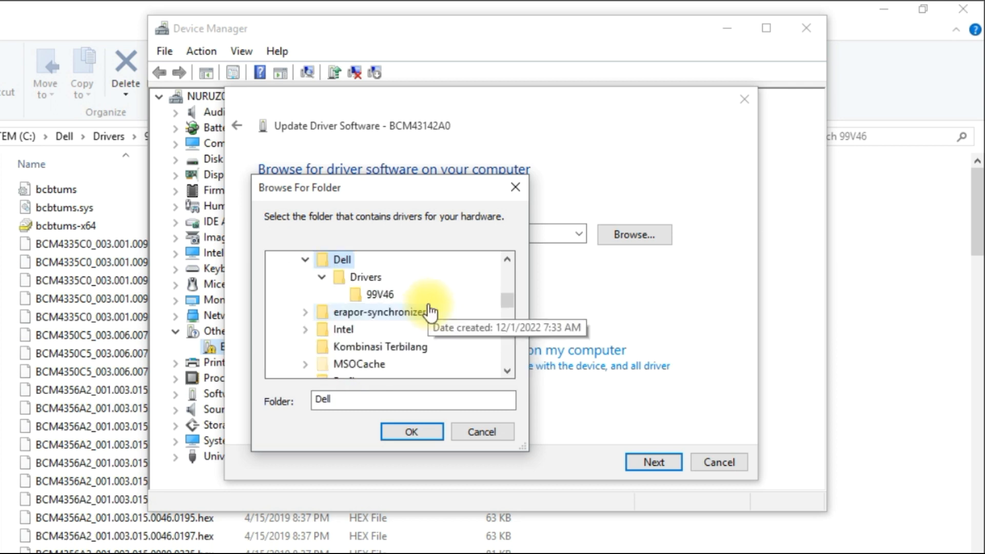
pyautogui.click(374, 281)
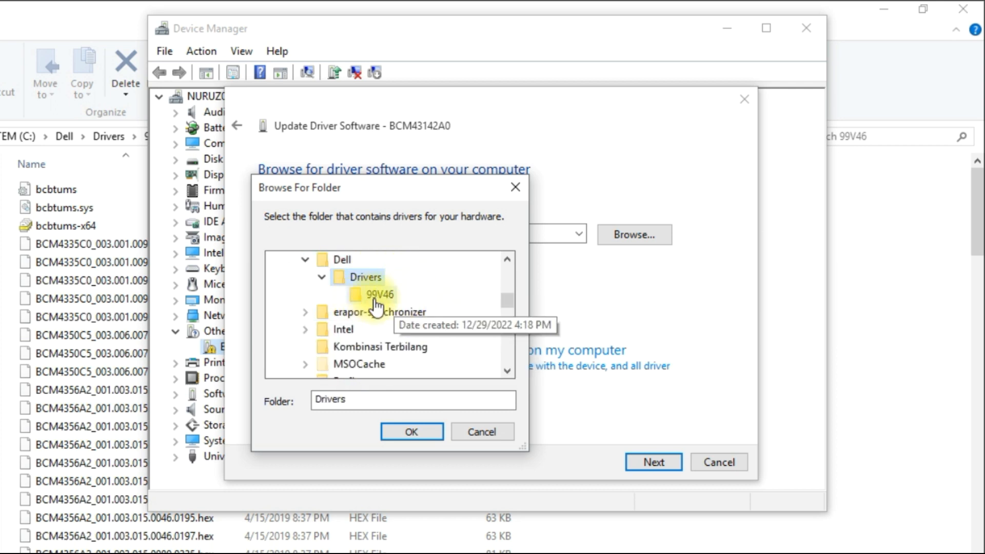
pyautogui.click(372, 297)
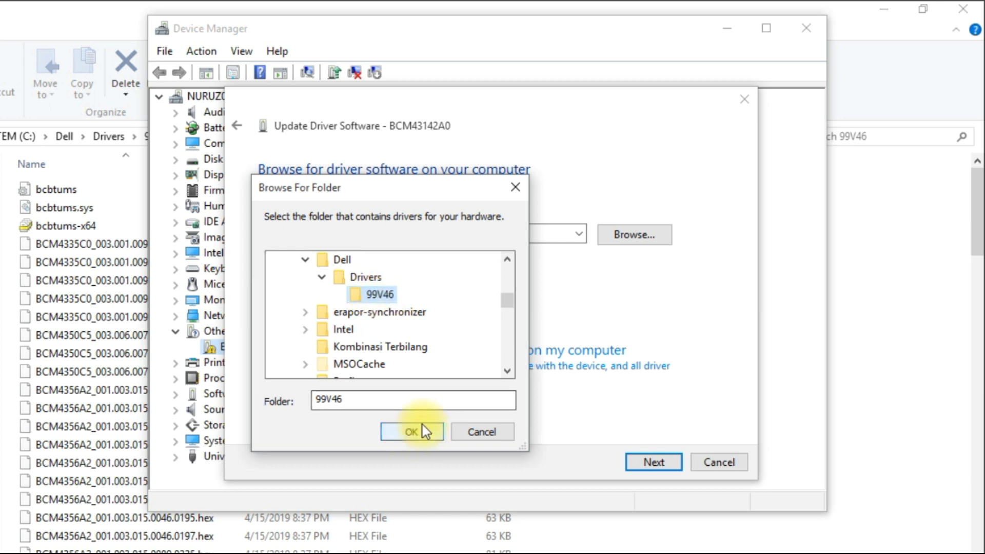
pyautogui.click(413, 437)
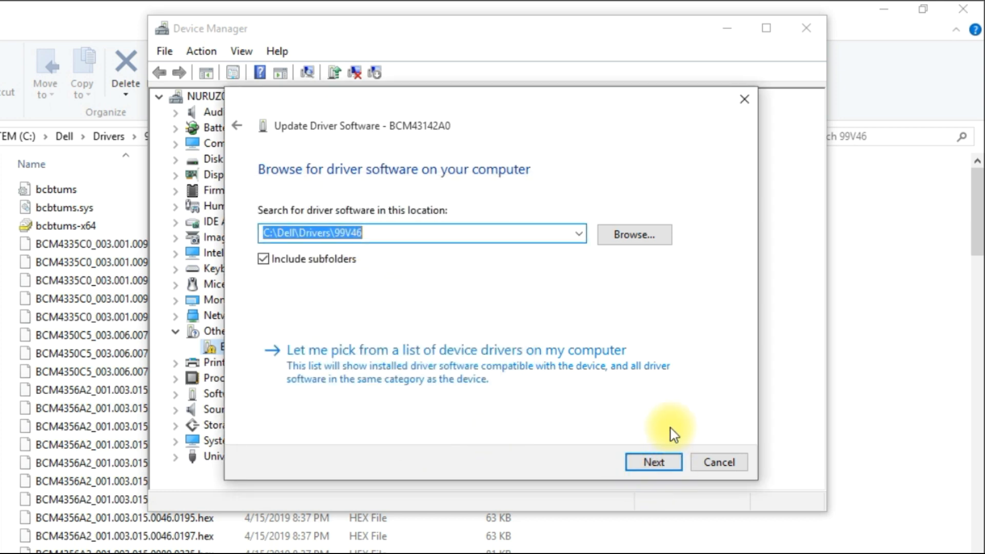
pyautogui.click(657, 460)
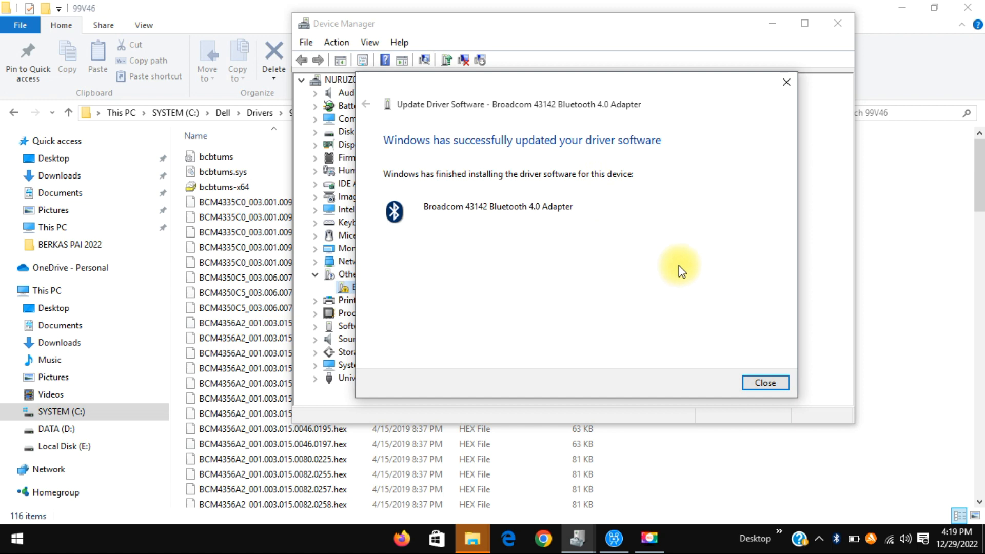
pyautogui.click(763, 383)
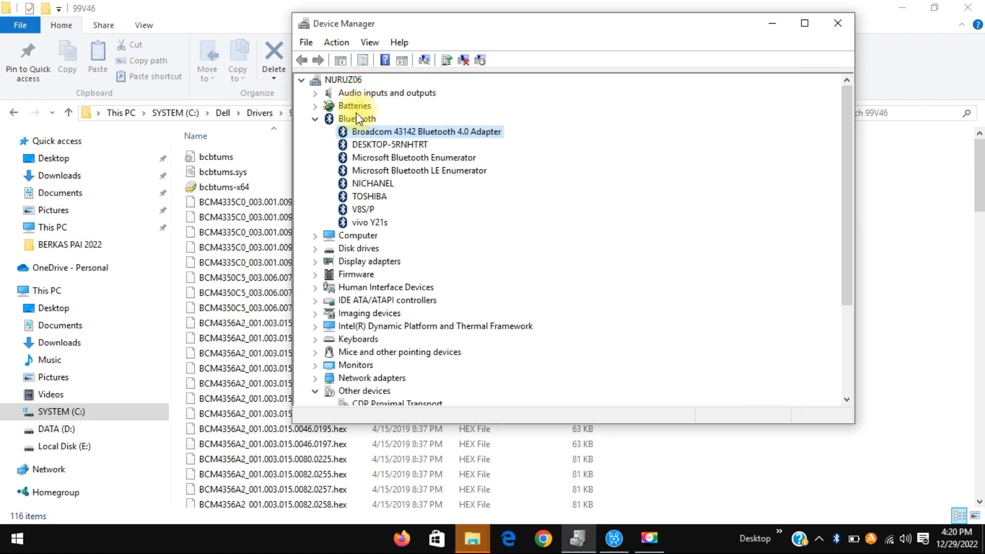
# Step: Check the Bluetooth and Other devices categories in the device list and reposition the Device Manager window
pyautogui.scroll(-4, 379, 169)
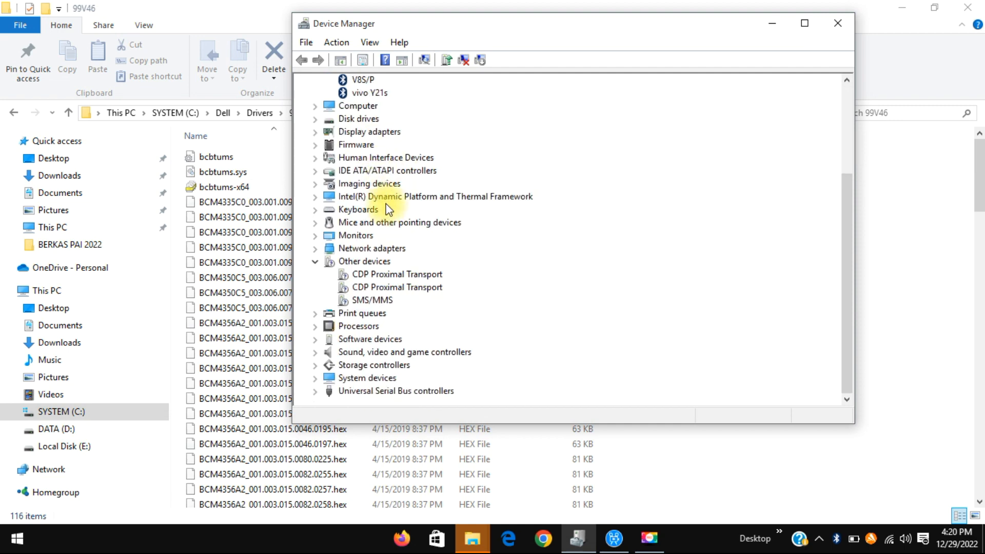
pyautogui.scroll(3, 412, 337)
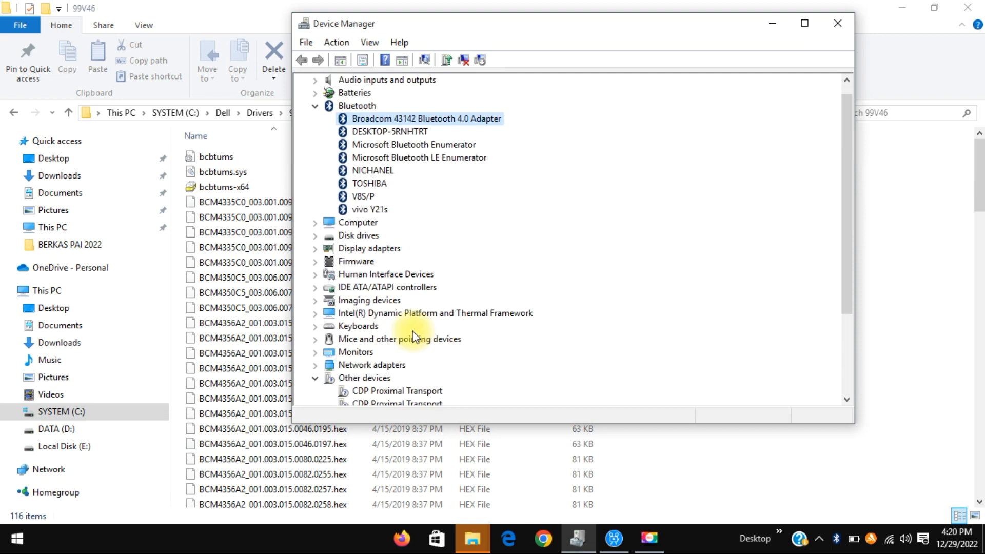
pyautogui.scroll(1, 415, 337)
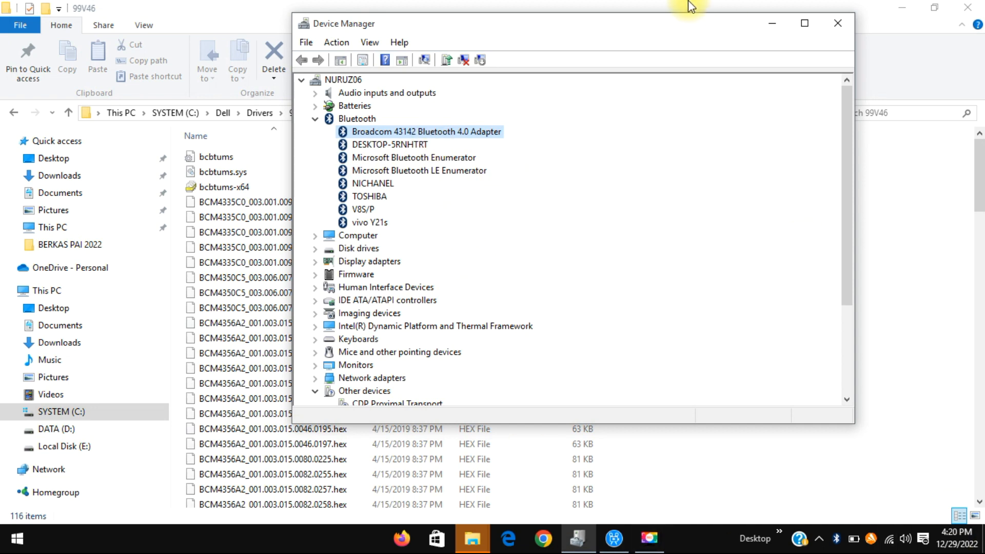
pyautogui.moveTo(501, 24); pyautogui.dragTo(465, 78)
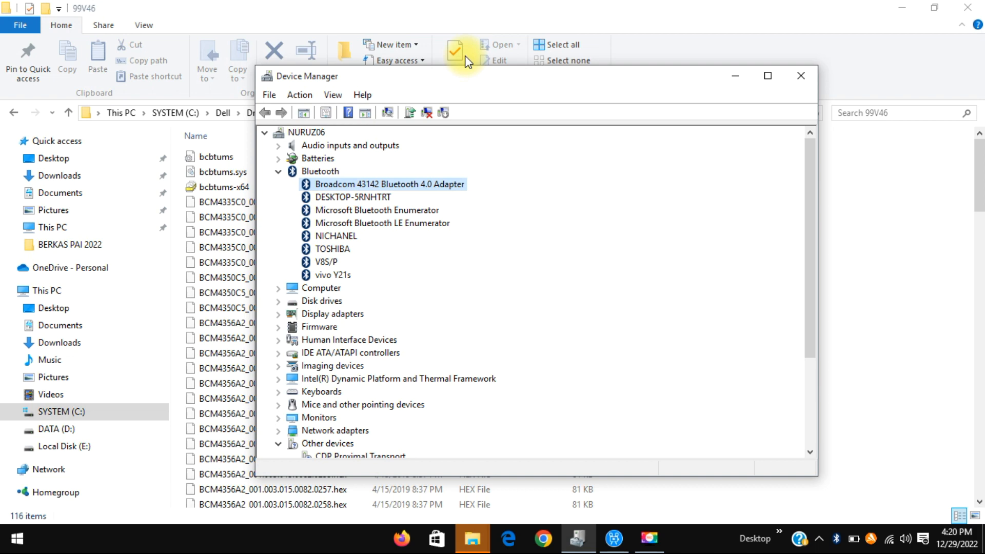